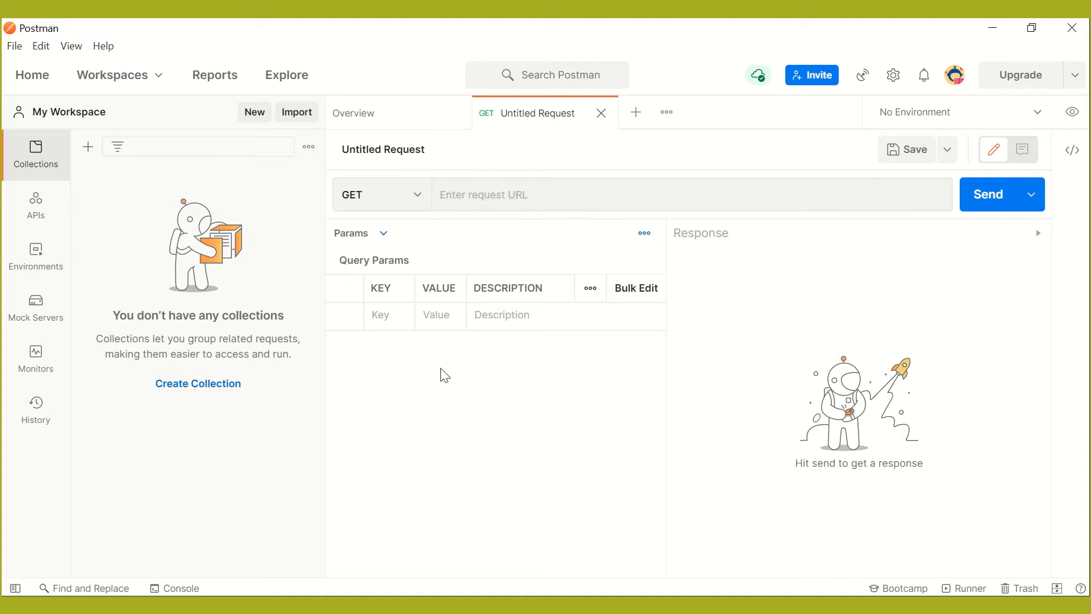
# Switch to the browser and open the public-api/users resource listed on the Go Rest home page
pyautogui.hotkey('alt', 'Tab')
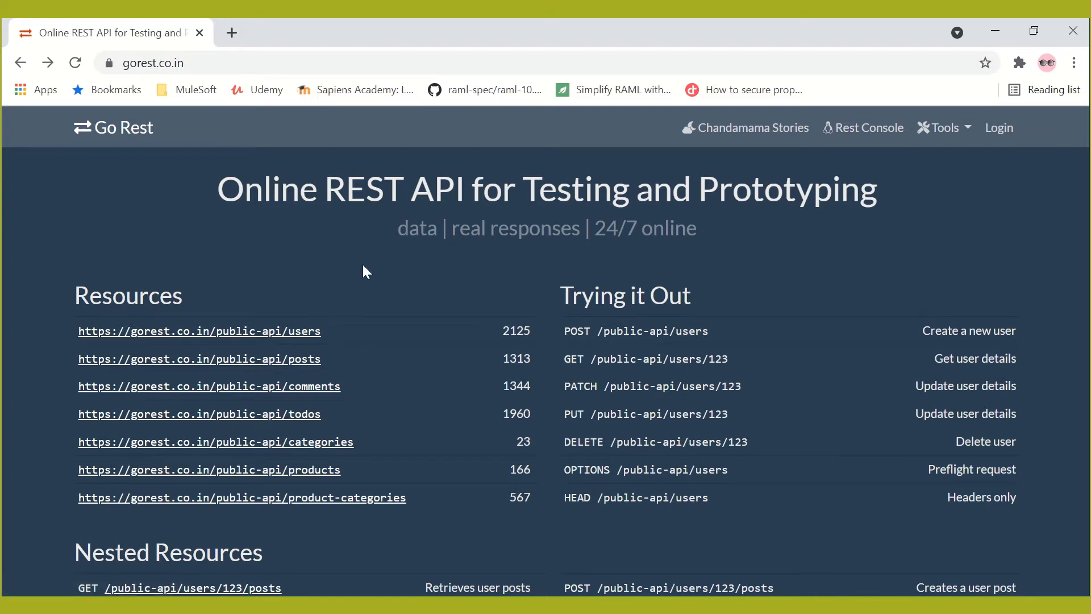
pyautogui.click(307, 331)
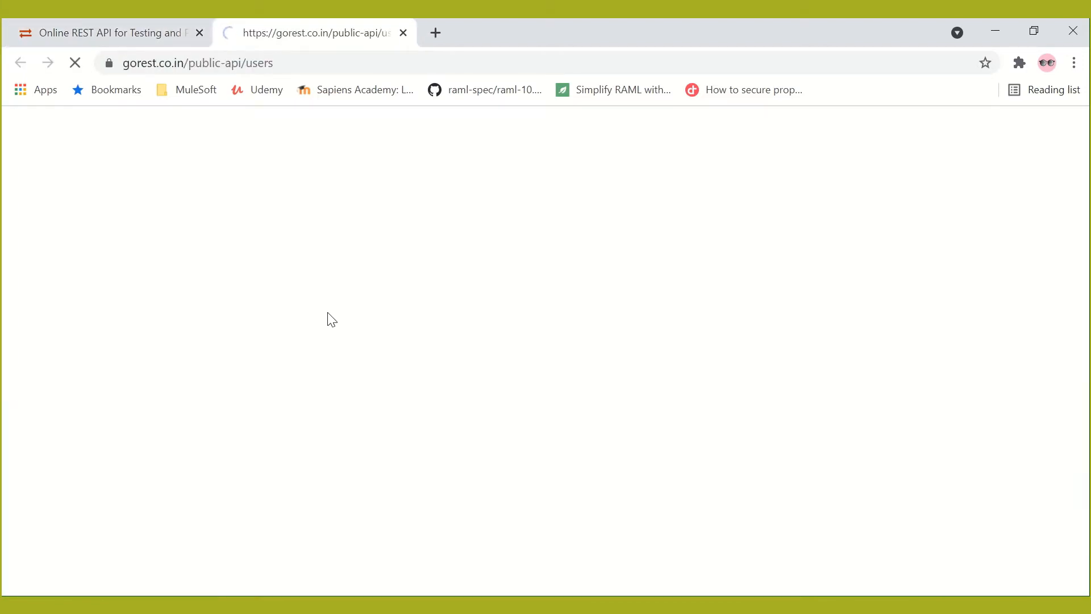
# Try to open the individual records of users 12 and 28 by appending each ID to the users resource URL
pyautogui.click(341, 60)
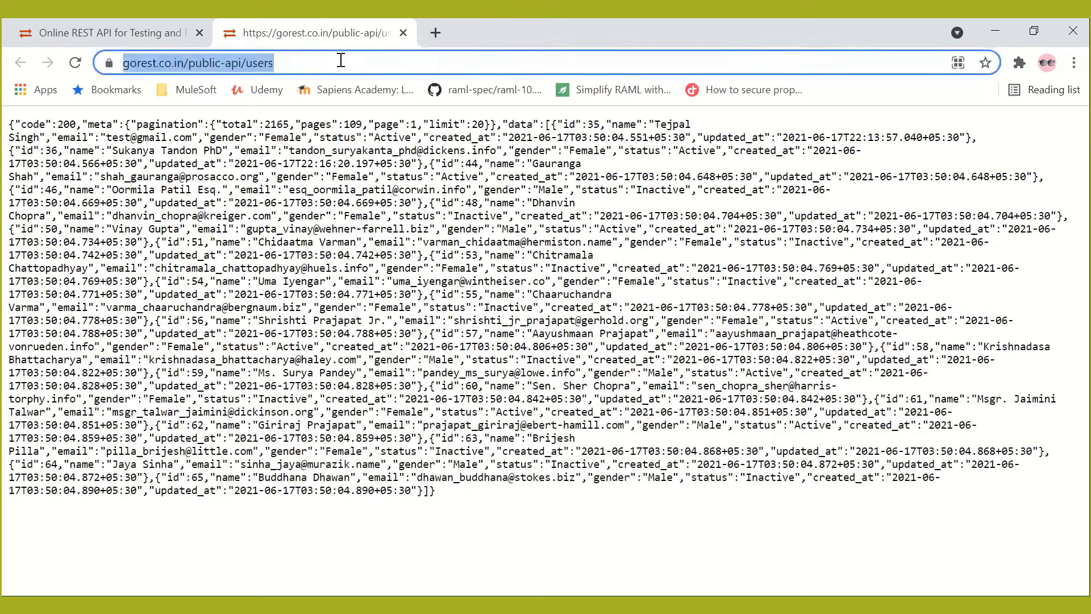
pyautogui.click(341, 60)
pyautogui.write('/12')
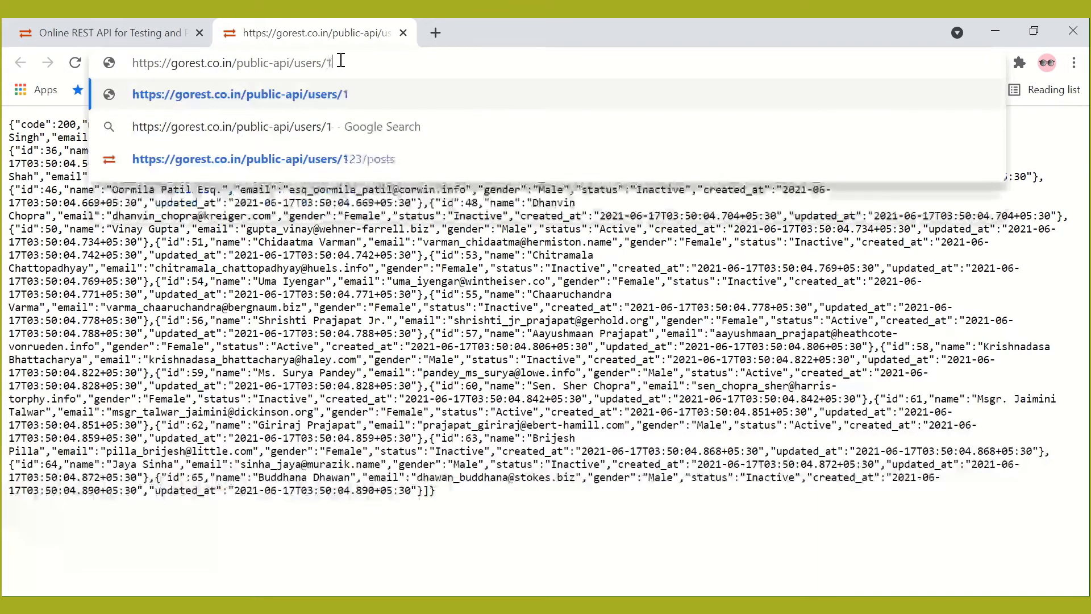
pyautogui.press('Return')
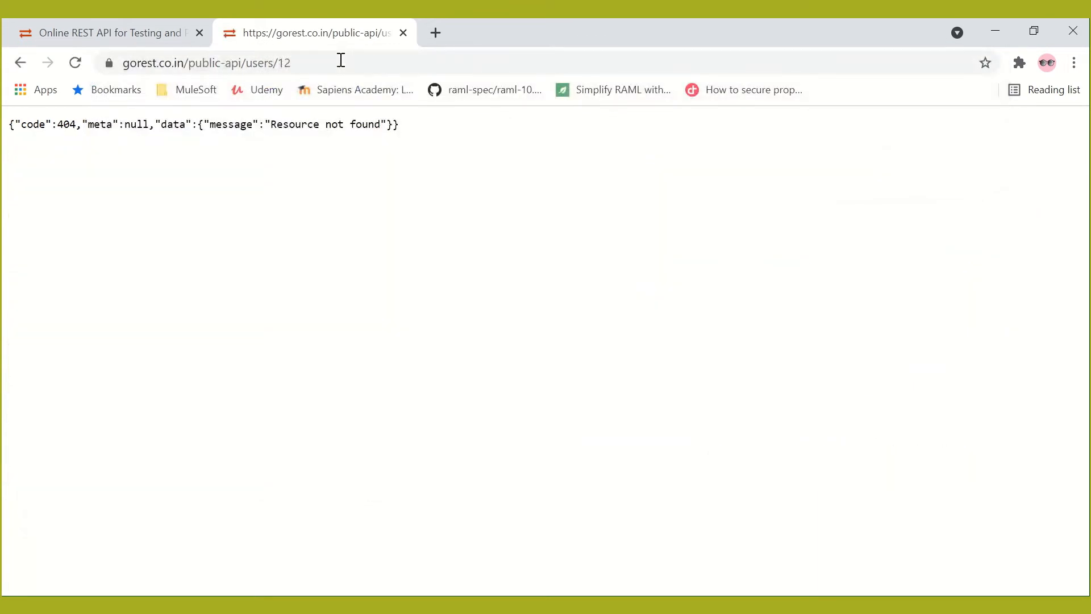
pyautogui.click(341, 59)
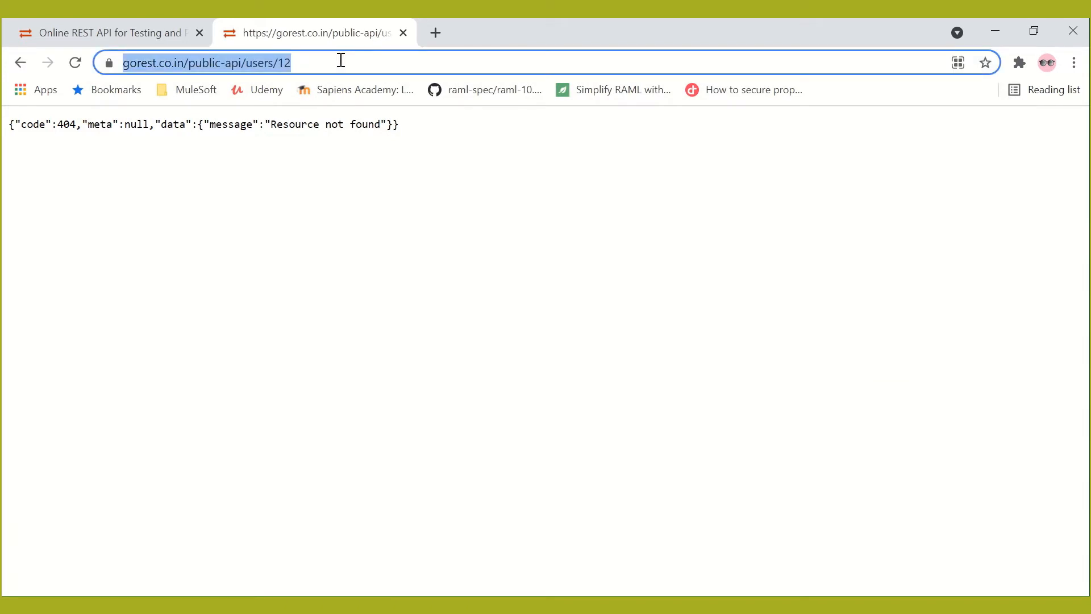
pyautogui.click(341, 60)
pyautogui.press('BackSpace')
pyautogui.press('BackSpace')
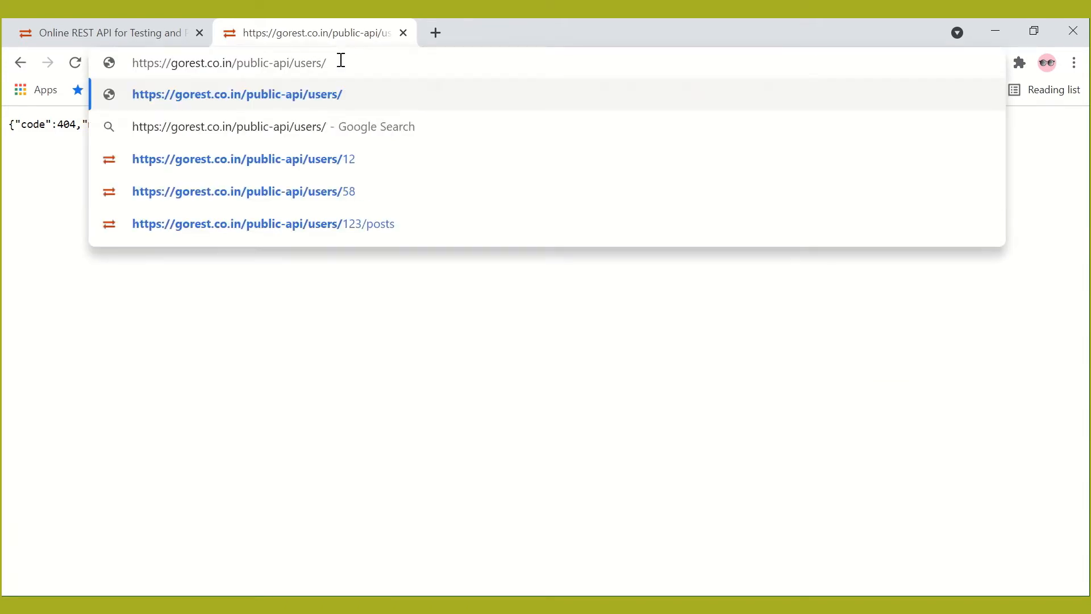
pyautogui.write('28')
pyautogui.press('Return')
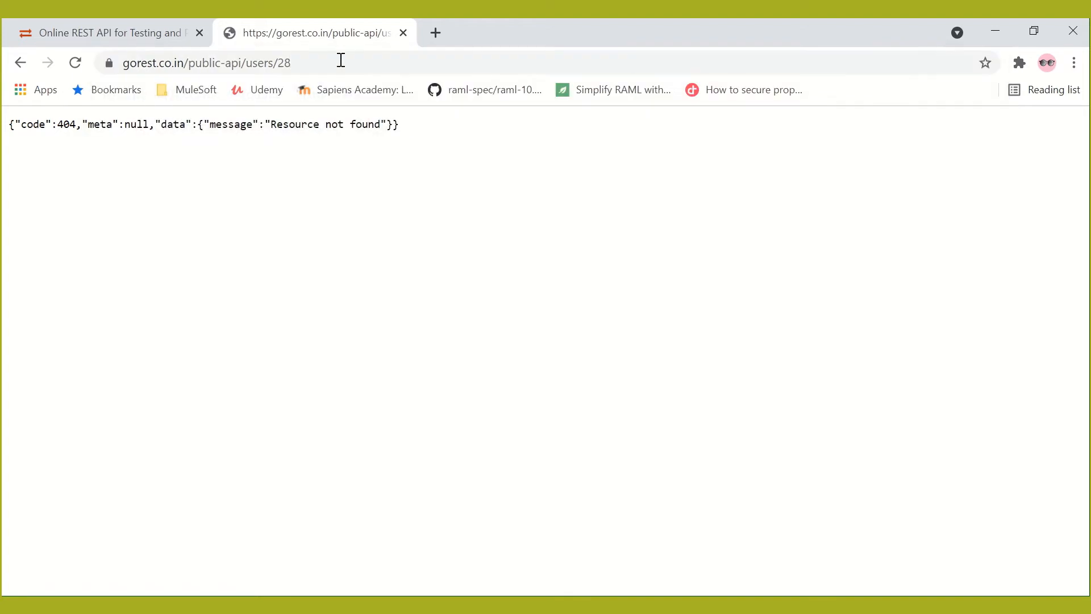
# Reopen the users resource from the Go Rest home page and open the record with ID 35 through its URL
pyautogui.click(142, 33)
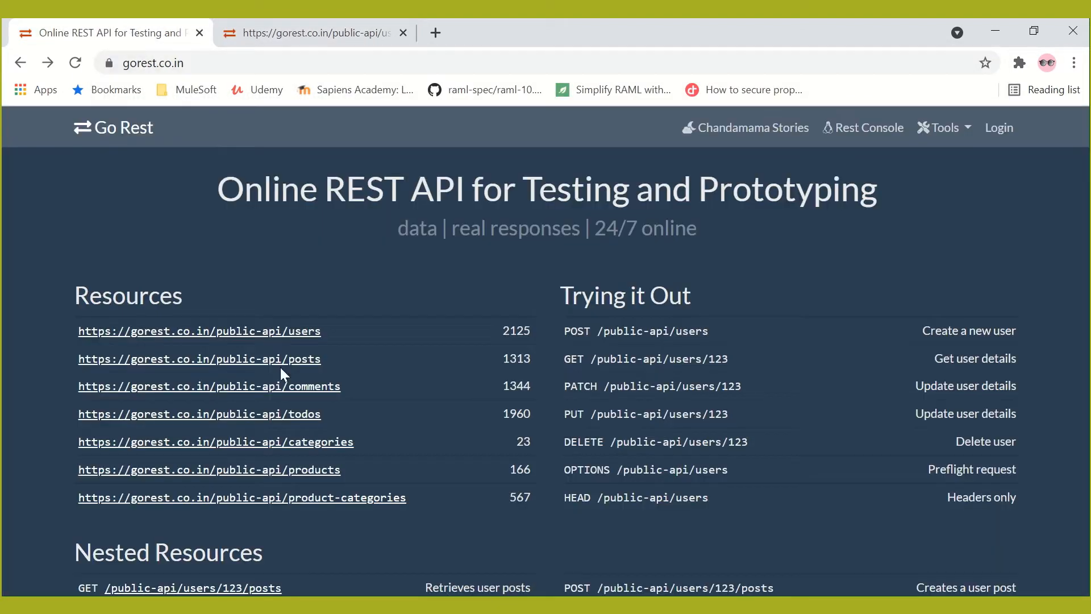
pyautogui.click(281, 331)
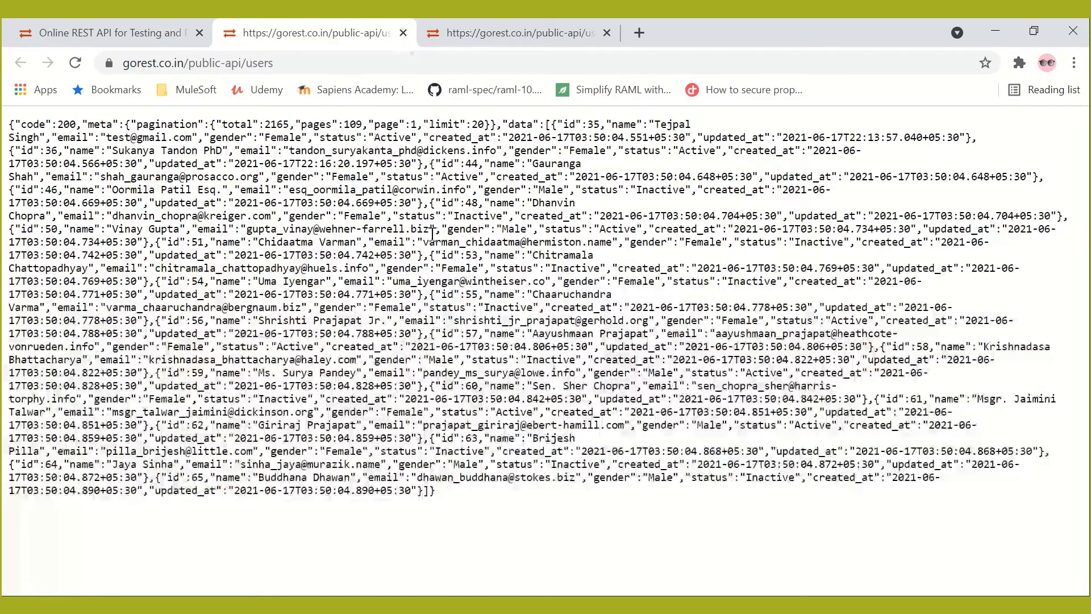
pyautogui.doubleClick(595, 124)
pyautogui.moveTo(475, 26)
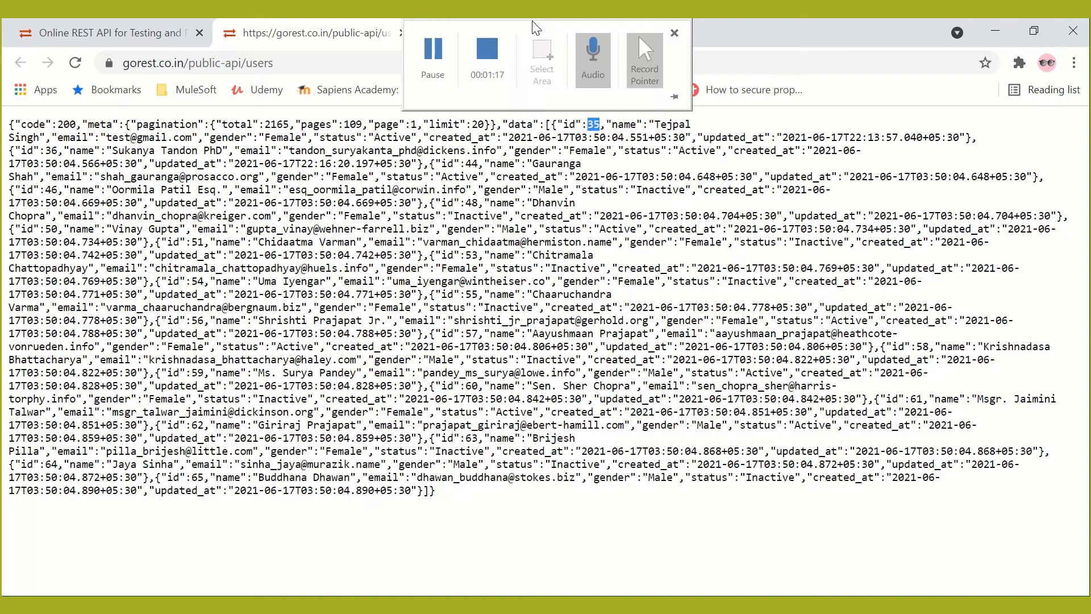
pyautogui.click(284, 64)
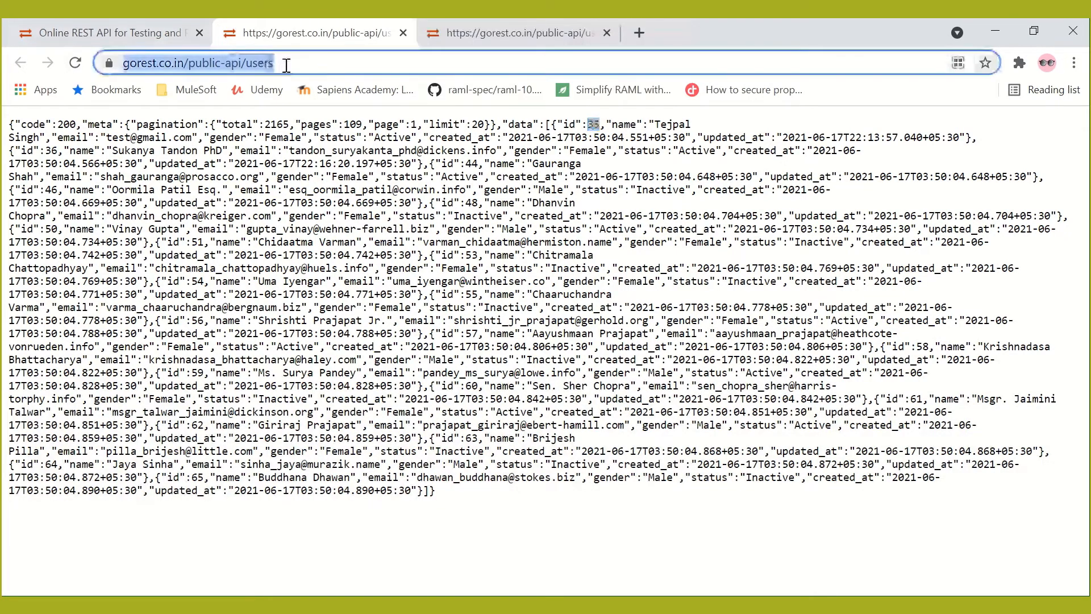
pyautogui.press('End')
pyautogui.write('/35')
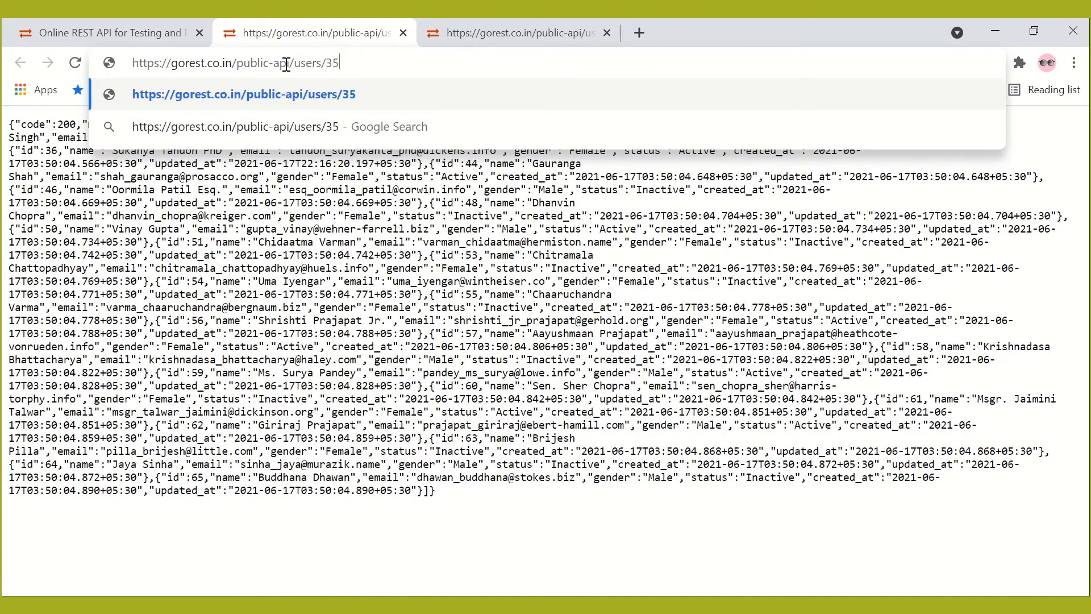
pyautogui.press('Return')
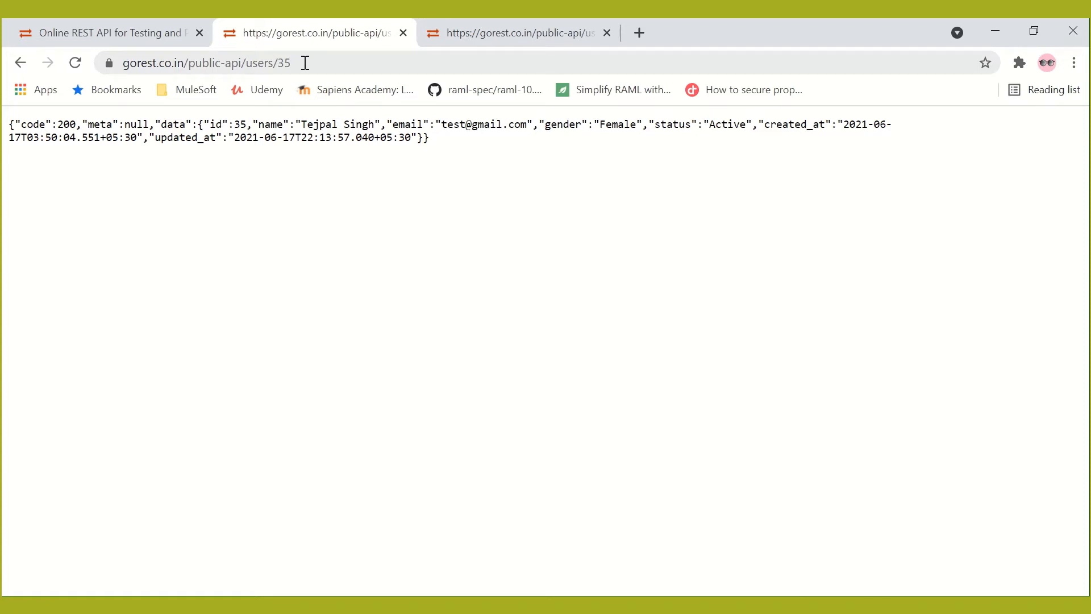
# Copy the full URL of user record 35 and switch to Postman
pyautogui.moveTo(305, 62); pyautogui.dragTo(113, 49)
pyautogui.hotkey('ctrl', 'c')
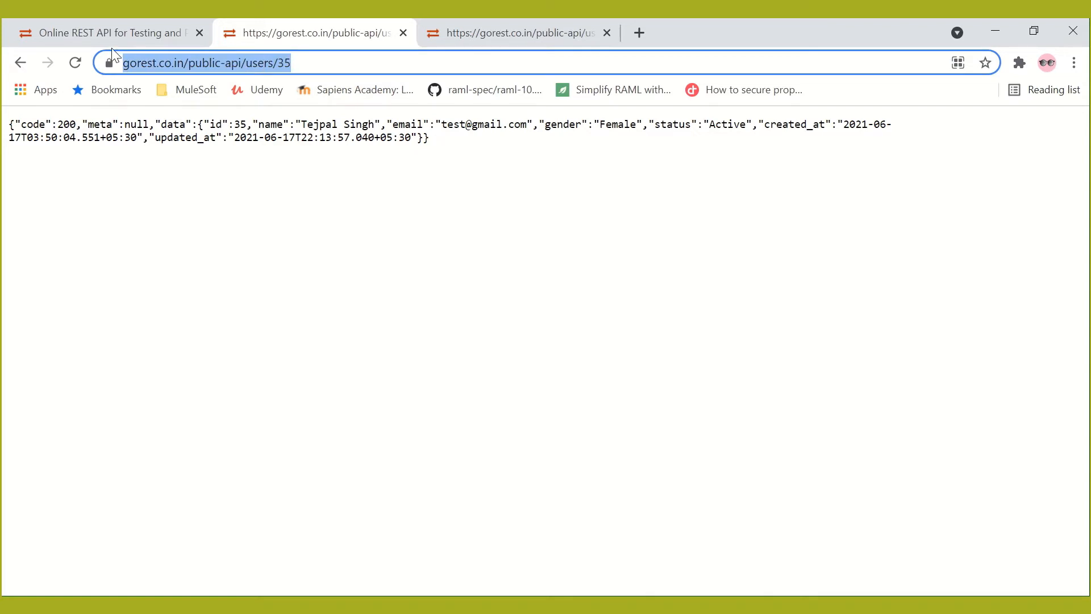
pyautogui.hotkey('alt', 'Tab')
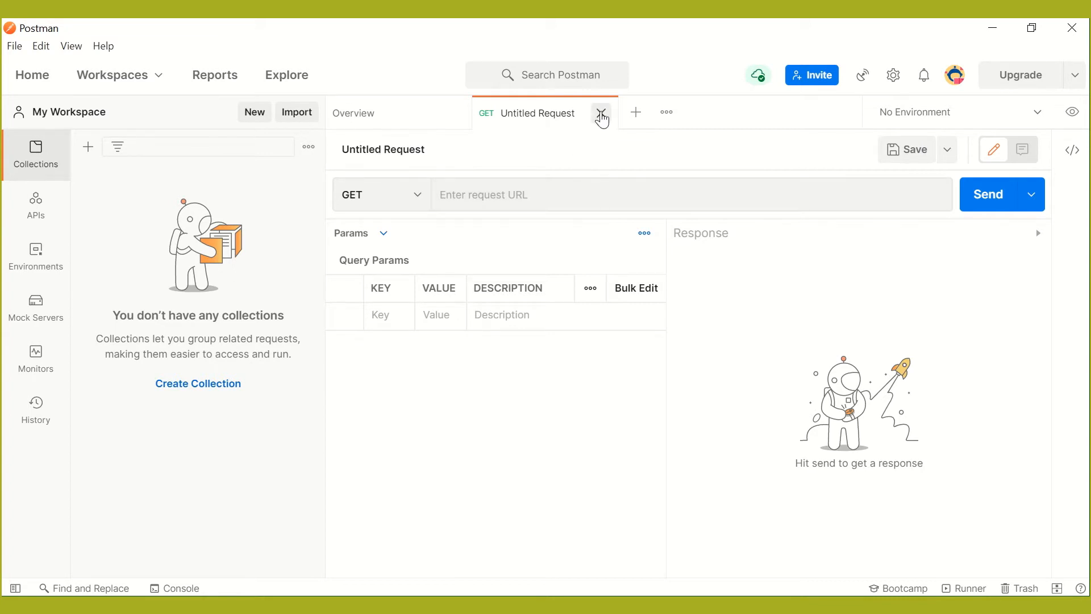
# Close the empty untitled request and create a new HTTP request in the workspace
pyautogui.click(602, 114)
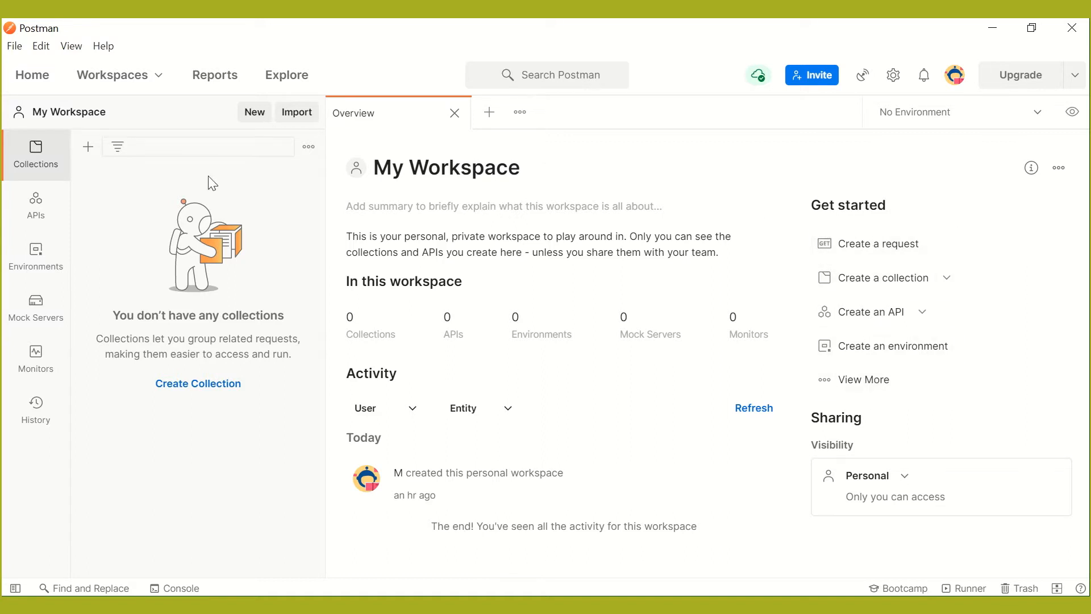
pyautogui.click(16, 46)
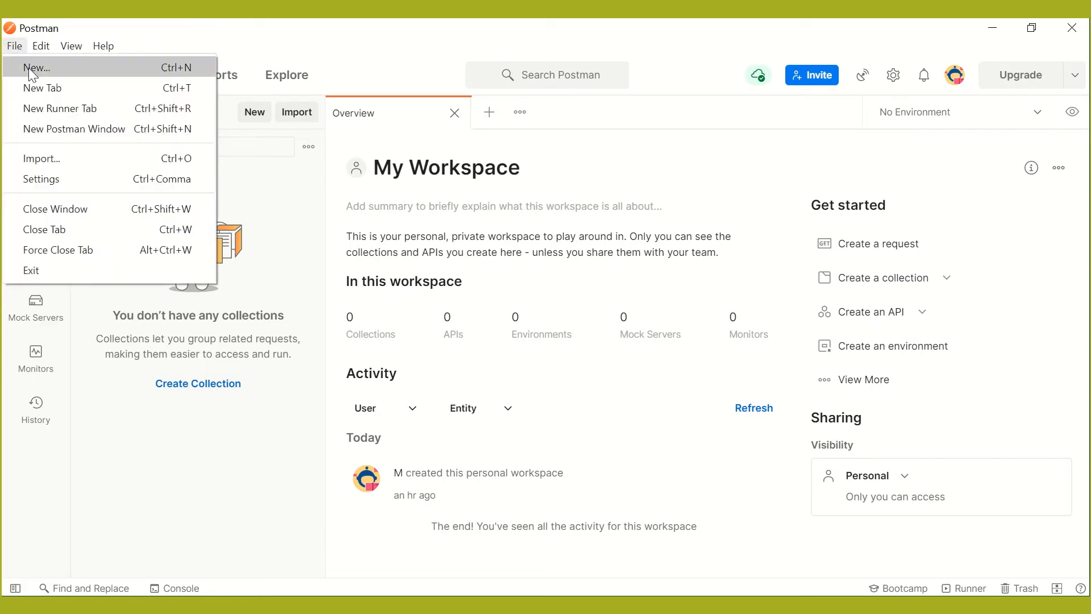
pyautogui.click(31, 71)
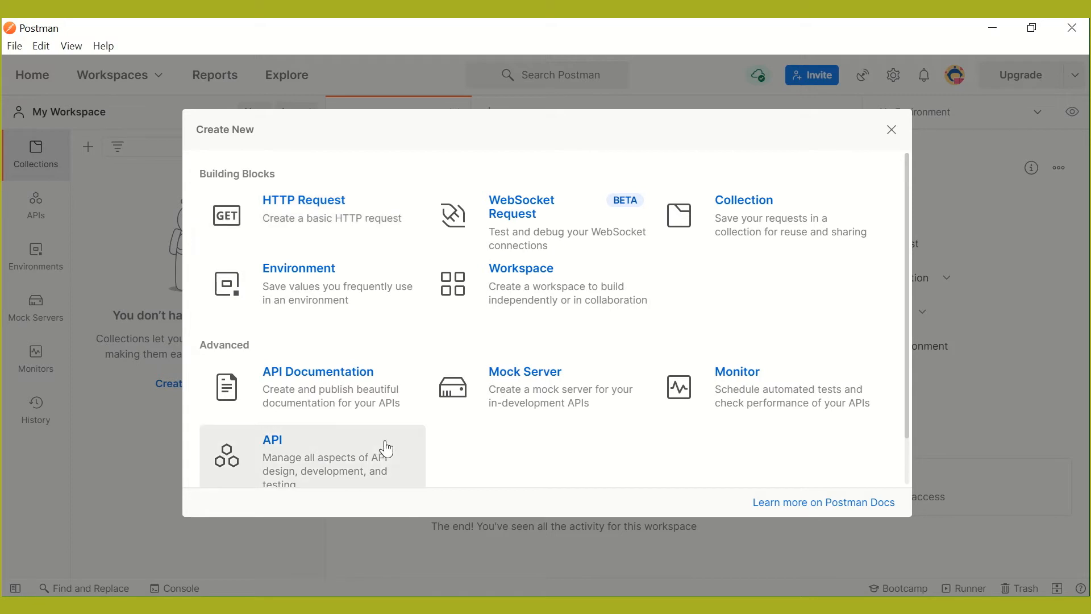
pyautogui.click(330, 230)
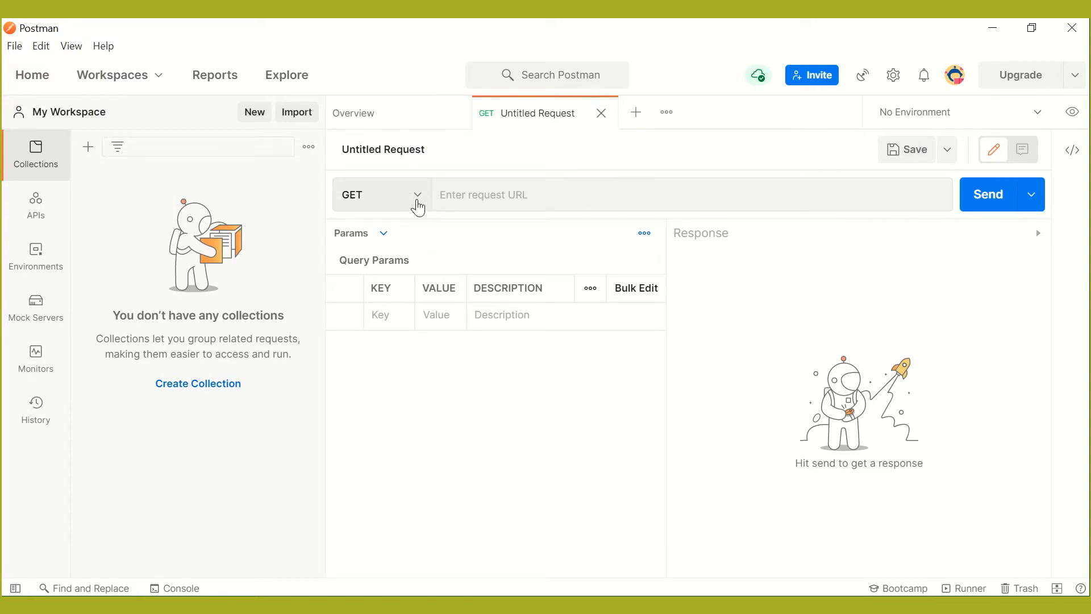
pyautogui.click(418, 196)
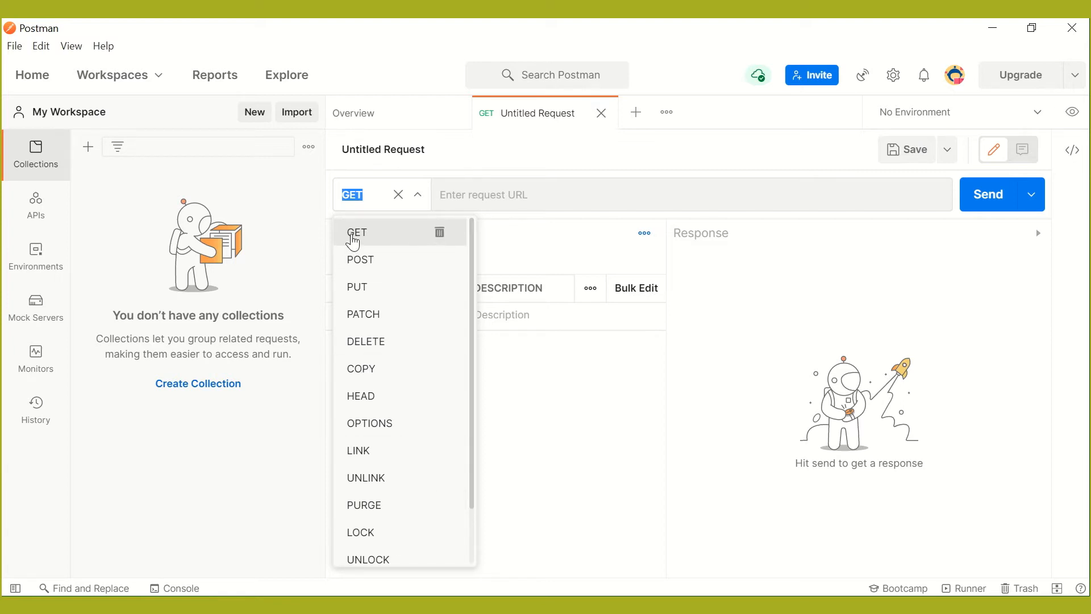
pyautogui.click(353, 233)
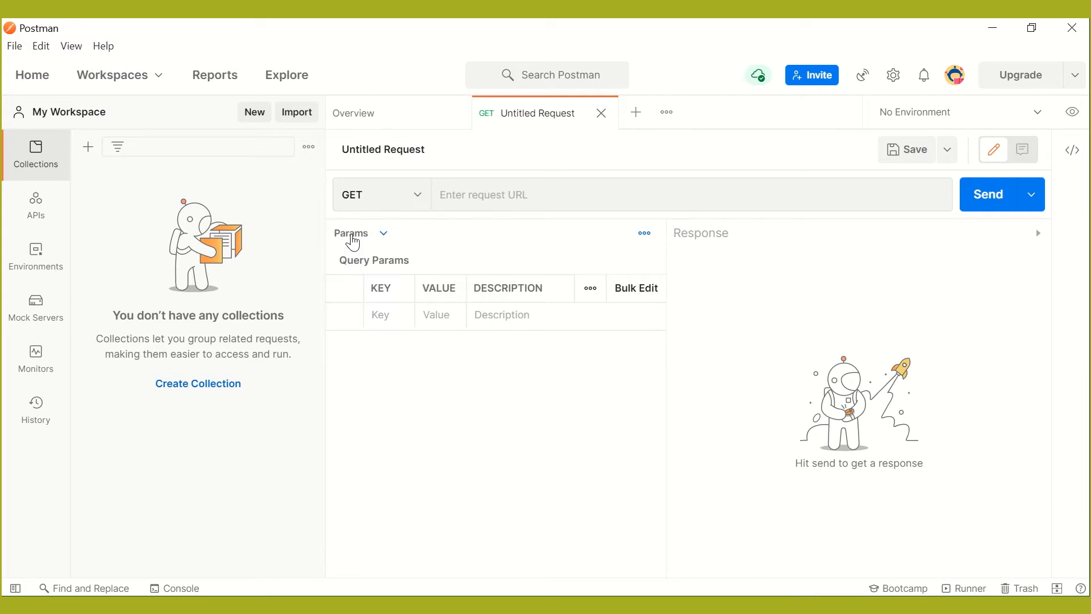
pyautogui.click(549, 196)
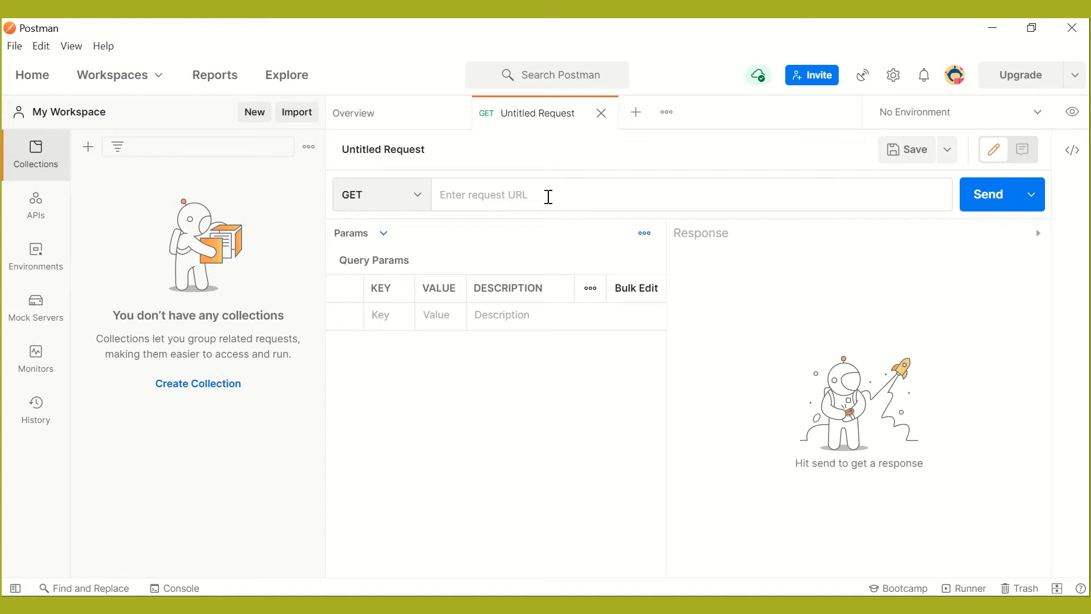
pyautogui.hotkey('ctrl', 'v')
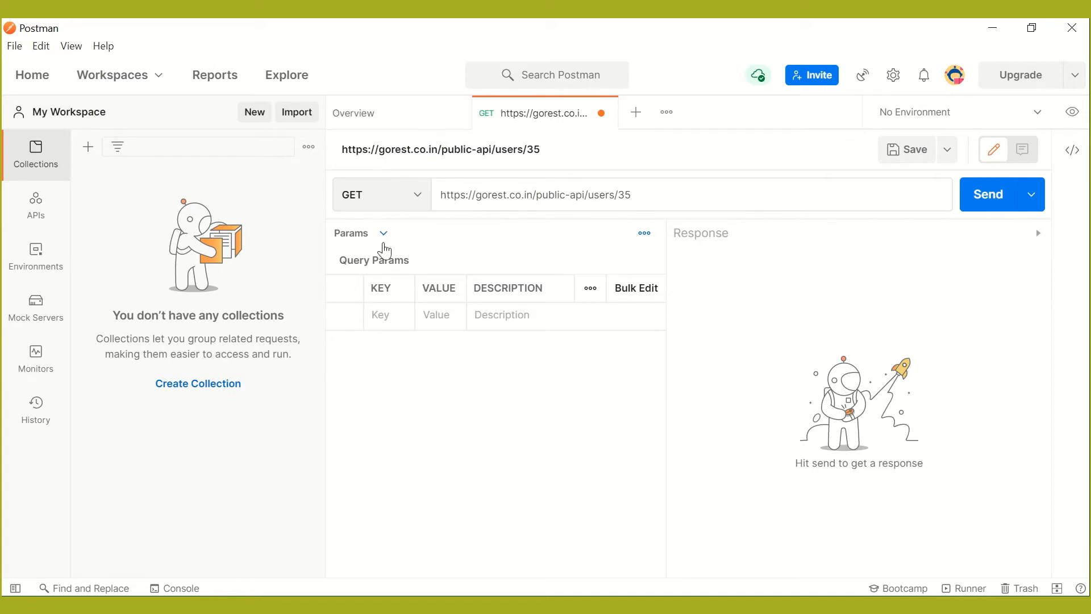
# Look through the request's Headers and Params sections and the other available request settings
pyautogui.click(384, 235)
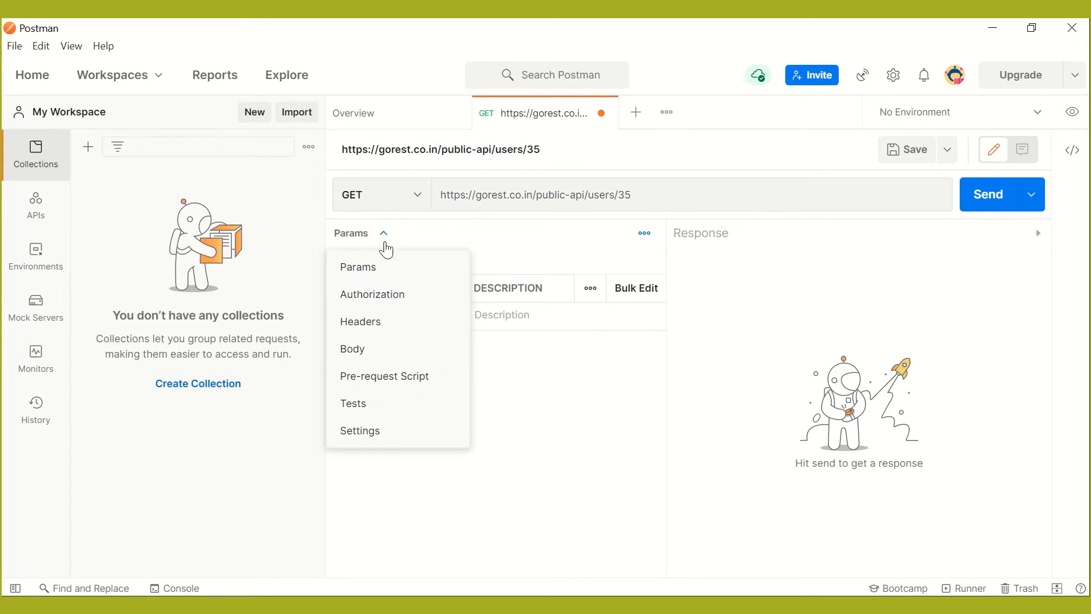
pyautogui.click(371, 323)
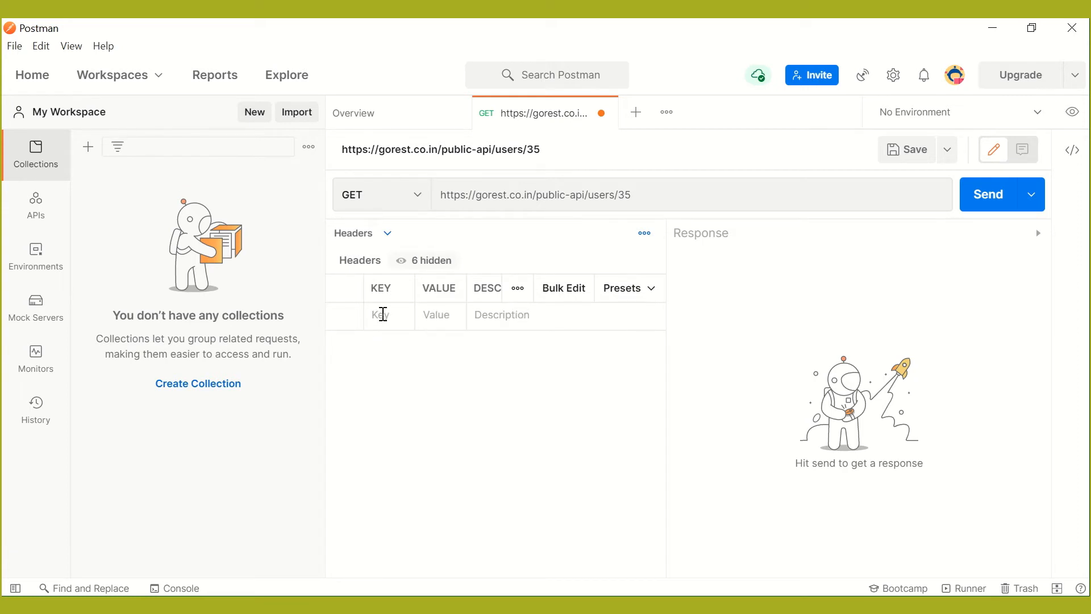
pyautogui.click(381, 315)
pyautogui.click(385, 233)
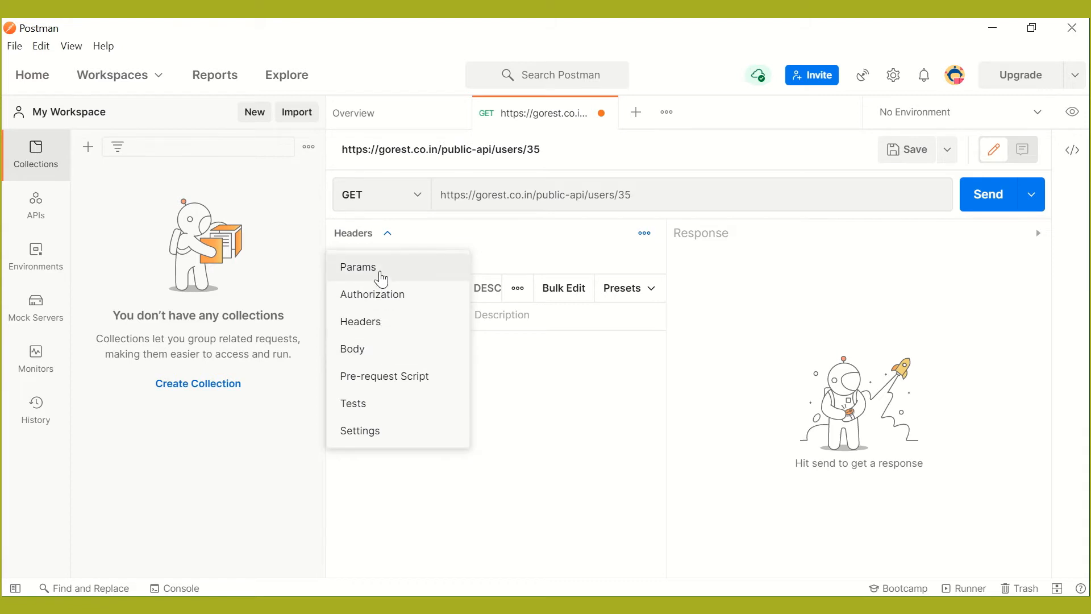
pyautogui.click(382, 276)
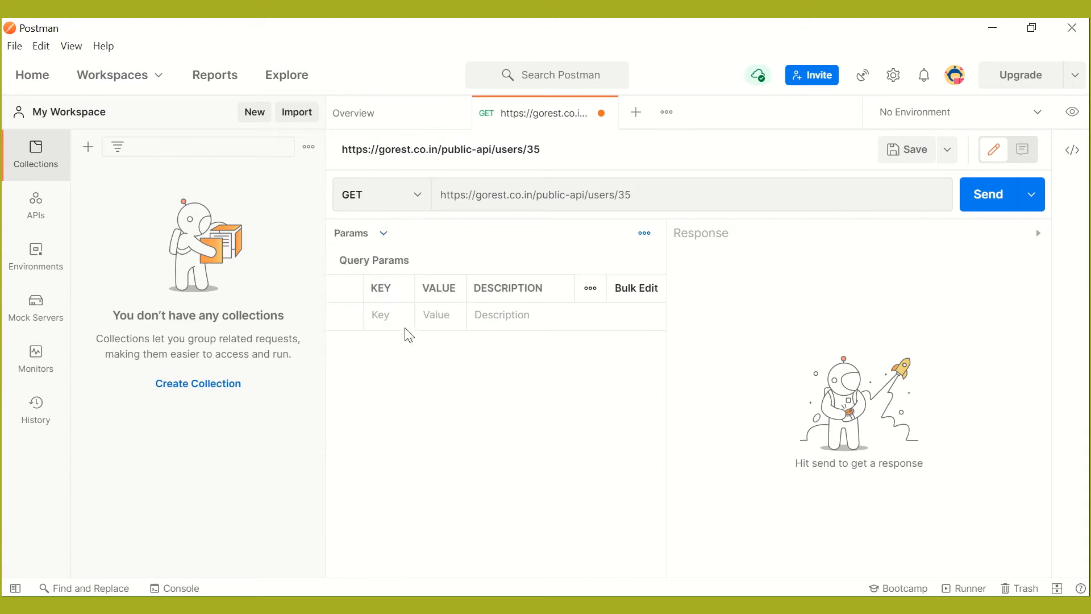
pyautogui.click(382, 234)
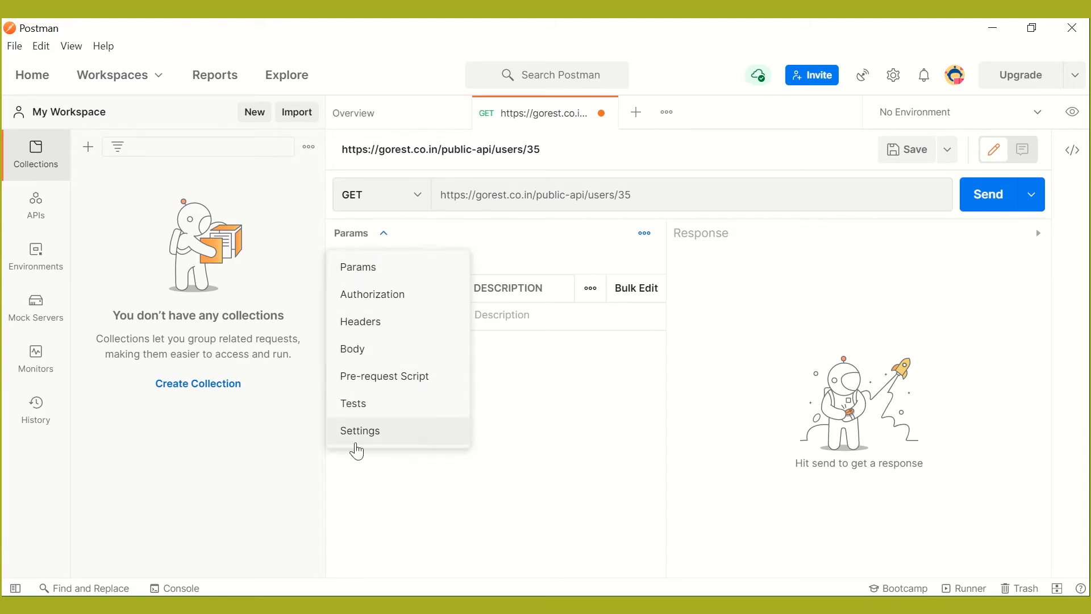
pyautogui.click(577, 446)
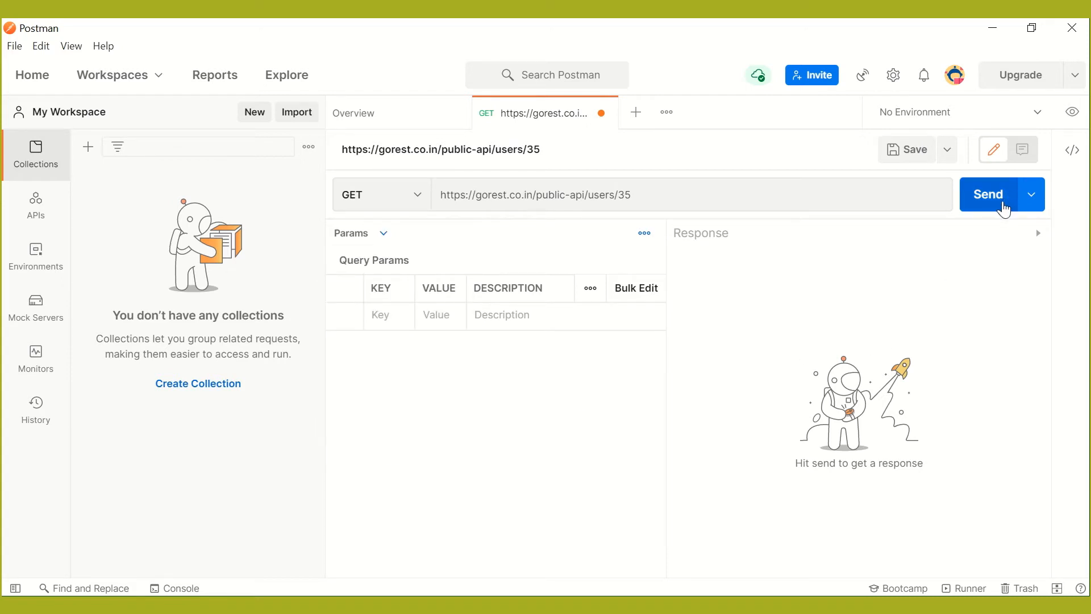
# Send the GET request and view the response's headers and cookies
pyautogui.click(1004, 209)
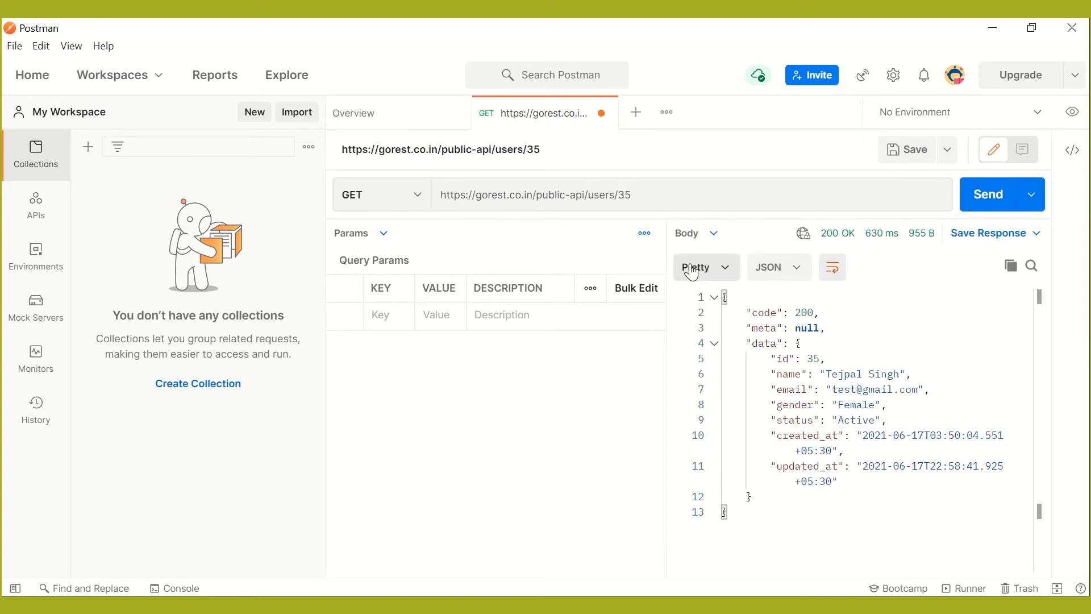
pyautogui.click(709, 237)
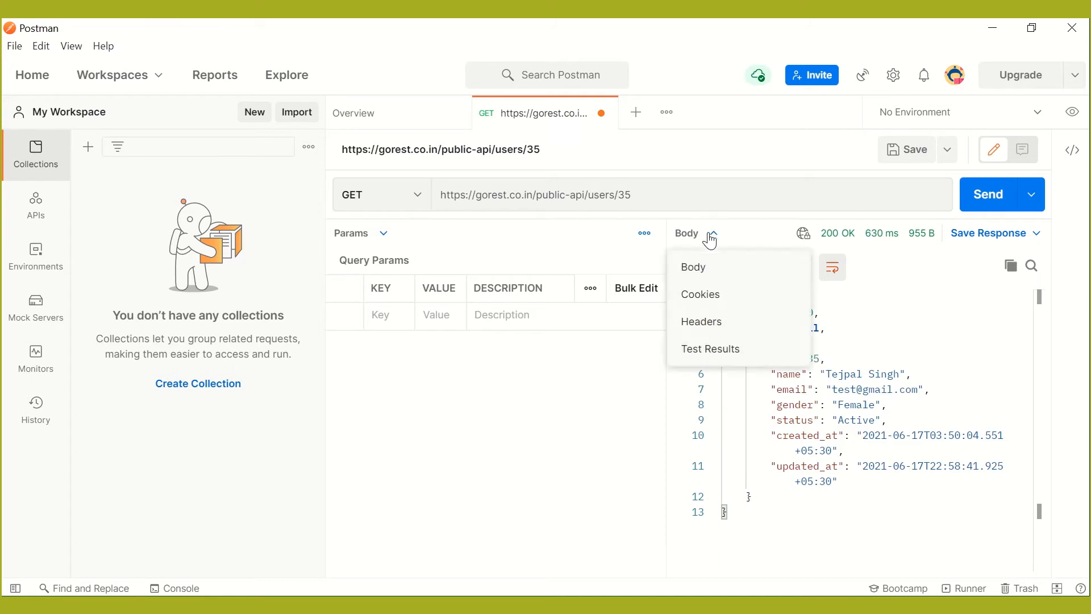
pyautogui.click(727, 321)
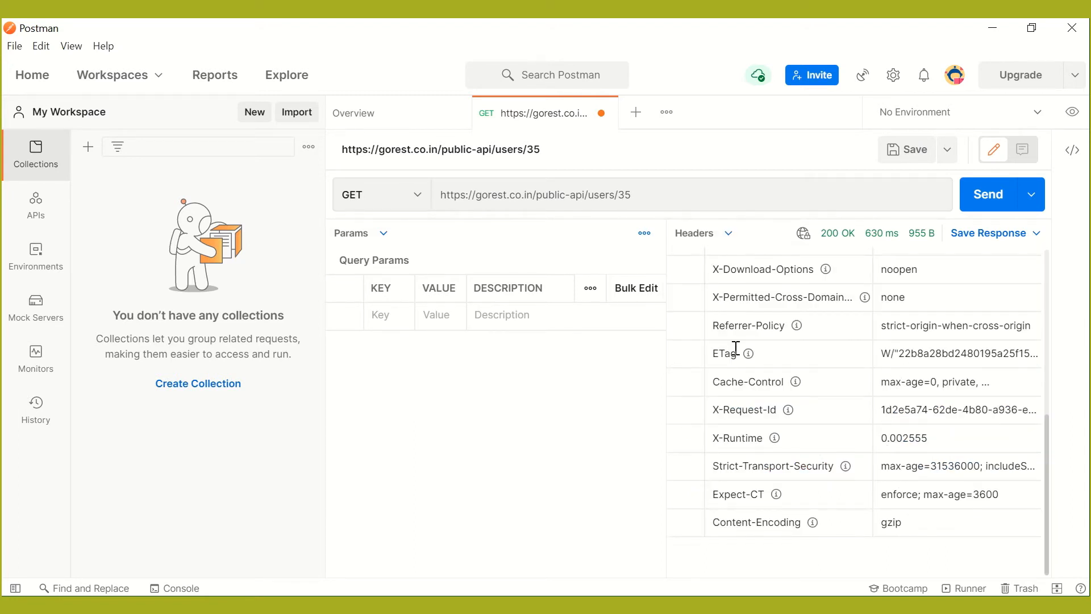
pyautogui.click(711, 240)
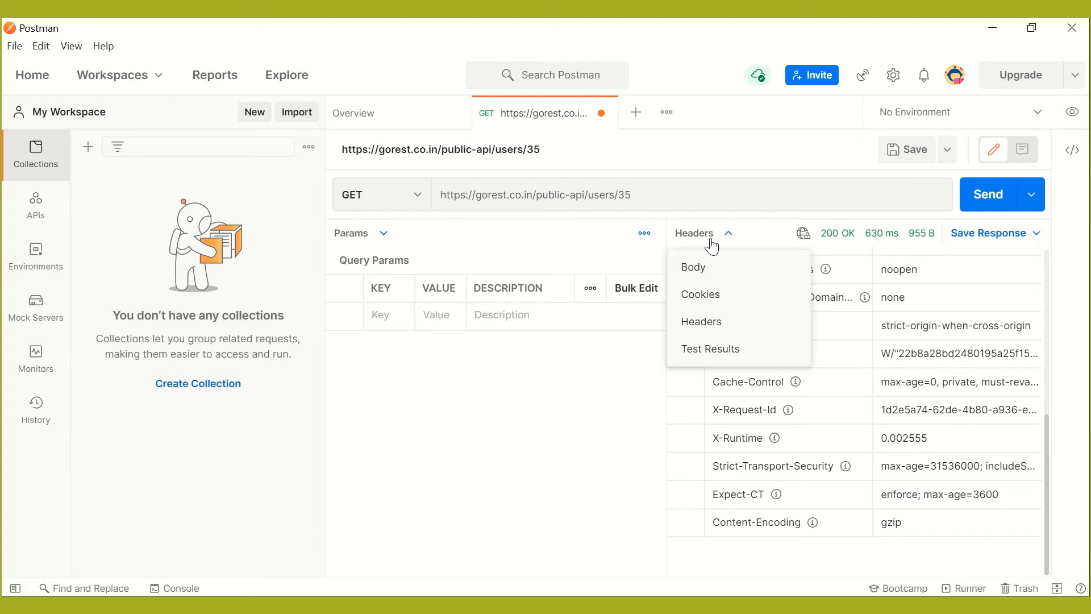
pyautogui.click(713, 295)
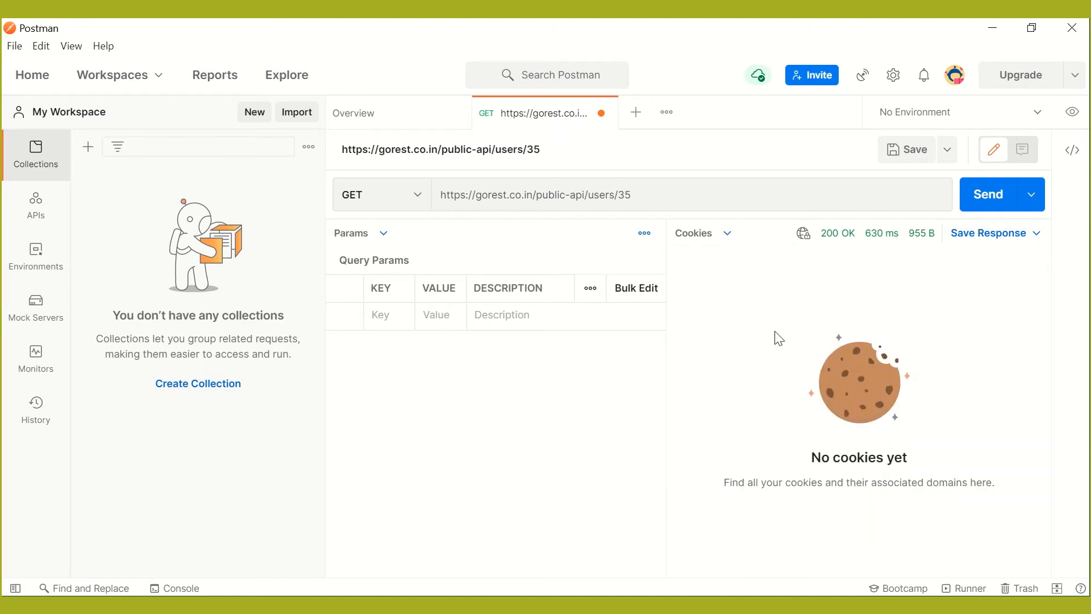
# View the response body, compare its Raw and Pretty views, and look through the available language formats
pyautogui.click(727, 237)
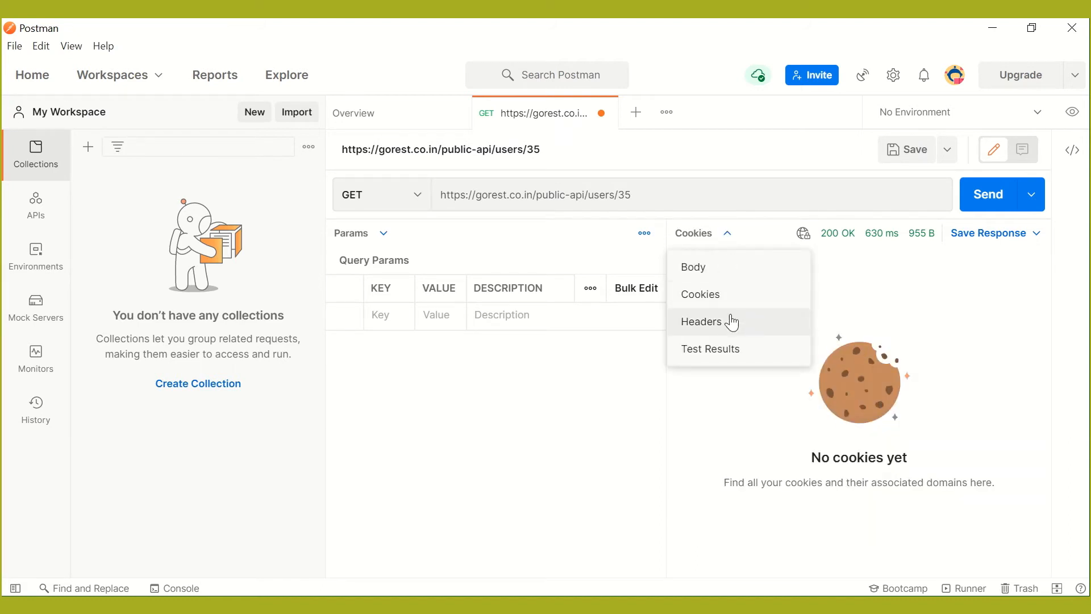
pyautogui.click(702, 270)
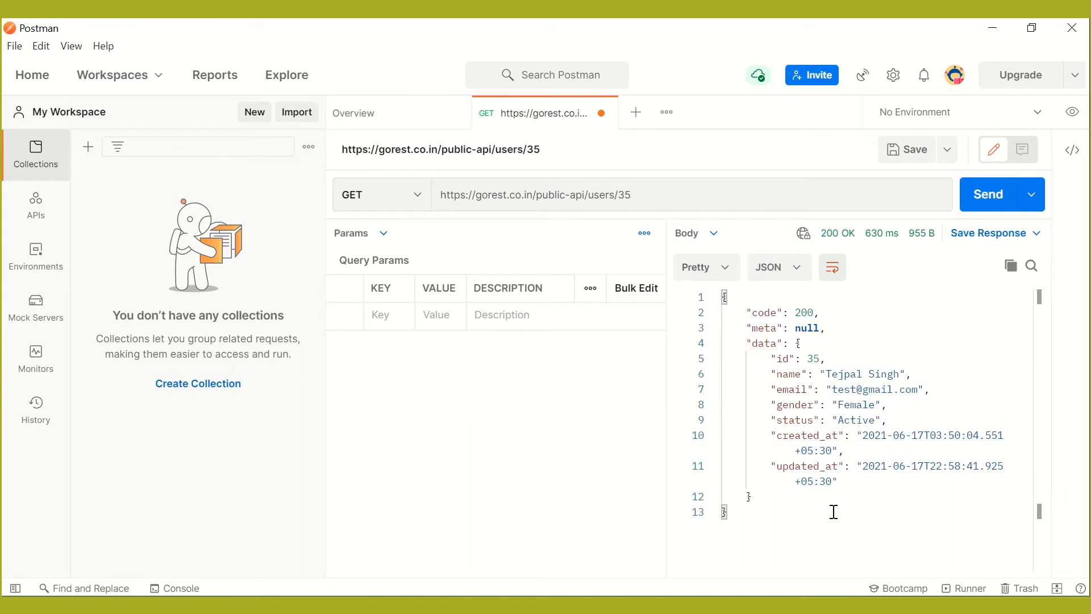
pyautogui.click(787, 278)
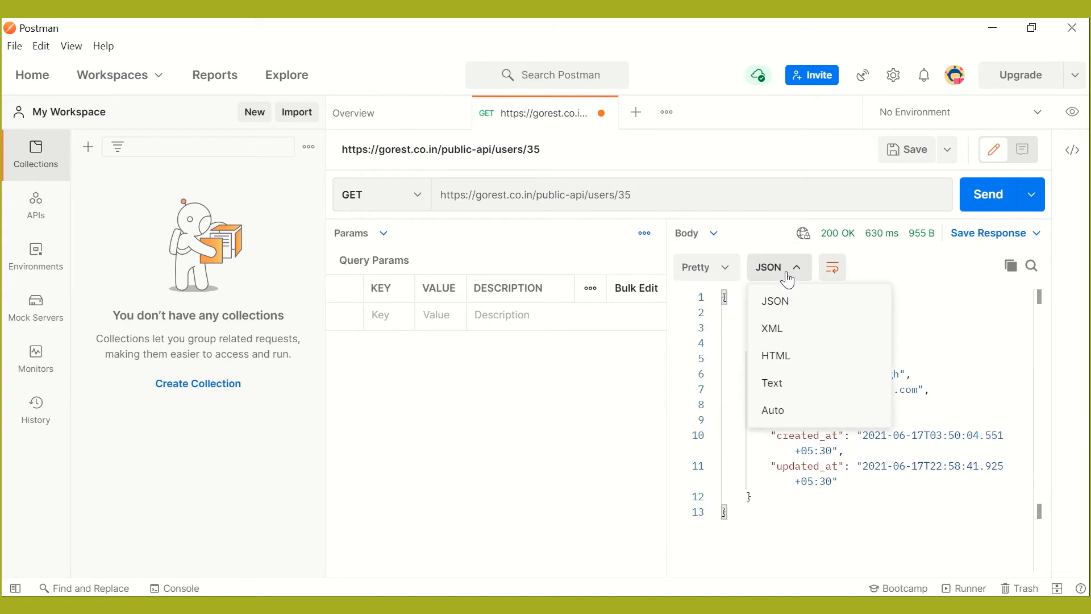
pyautogui.click(723, 279)
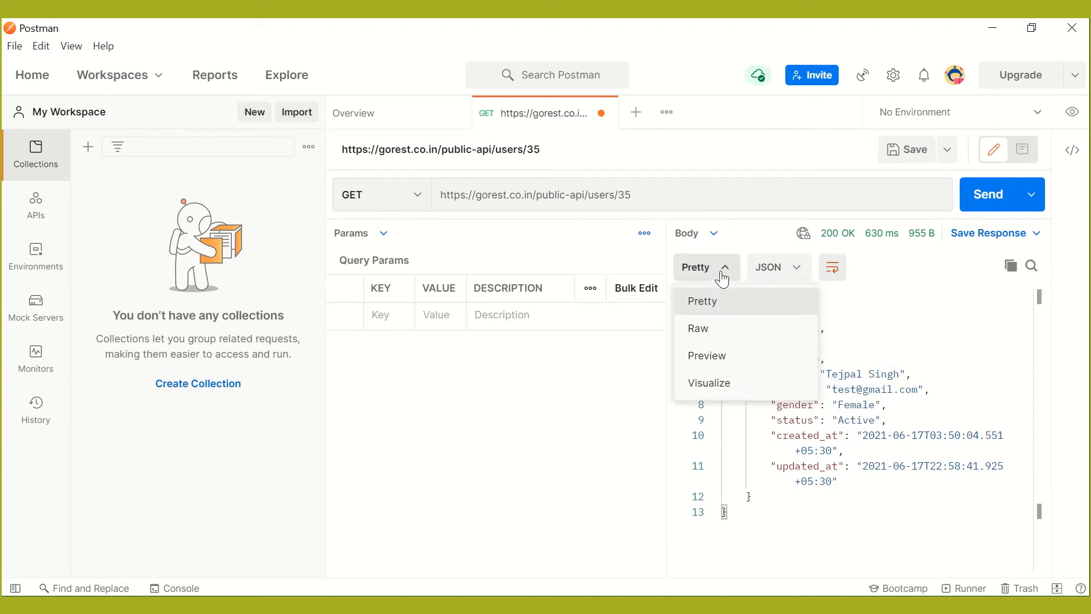
pyautogui.click(736, 328)
pyautogui.click(714, 268)
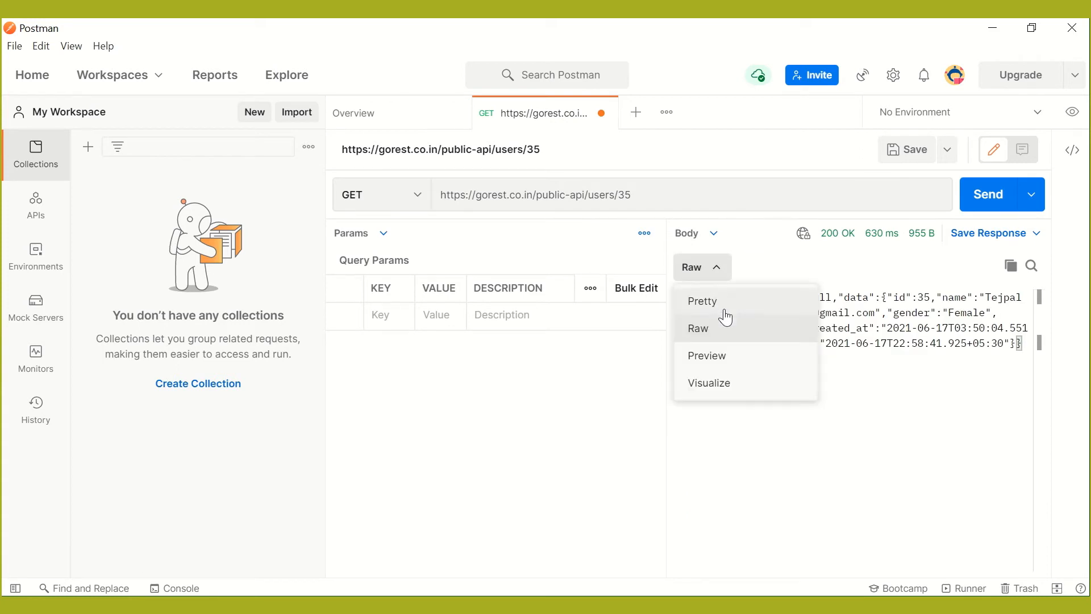
pyautogui.click(723, 305)
pyautogui.click(797, 268)
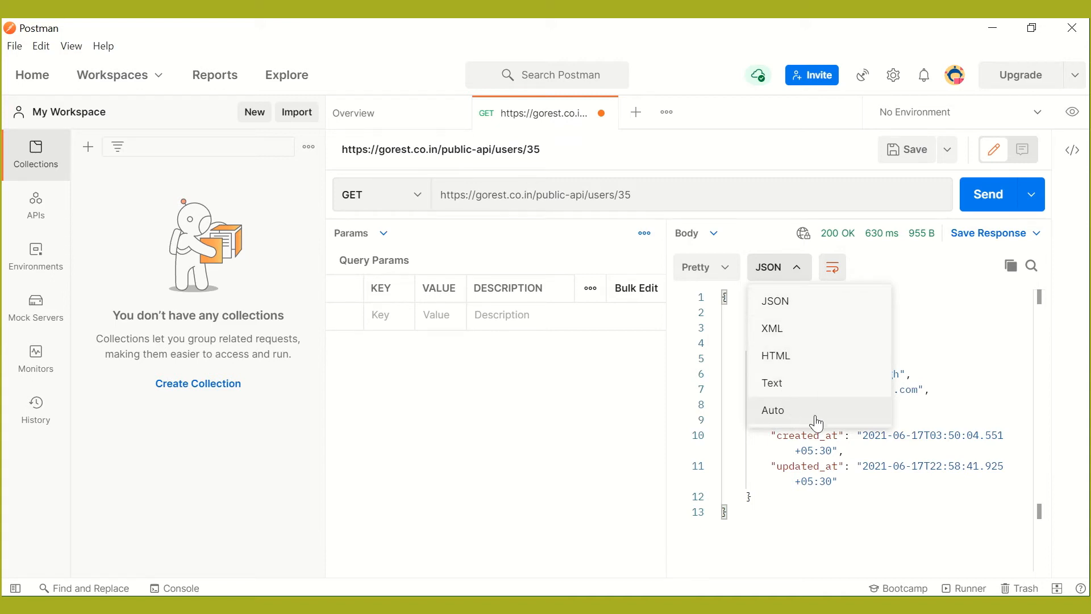
pyautogui.click(847, 525)
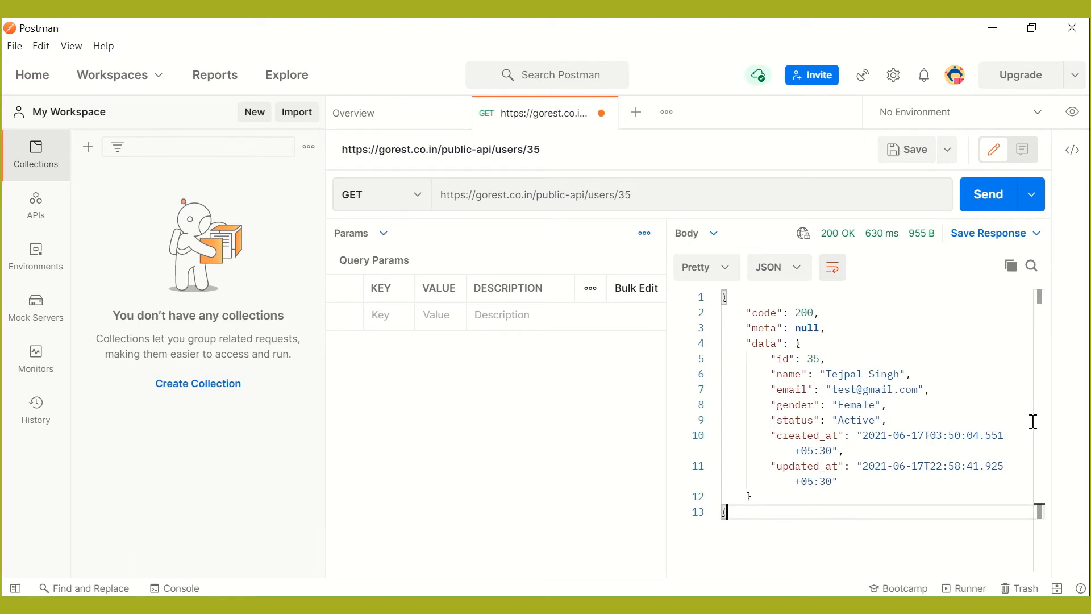
# Compare the response body with line wrapping off and on, and copy the body to the clipboard
pyautogui.click(839, 271)
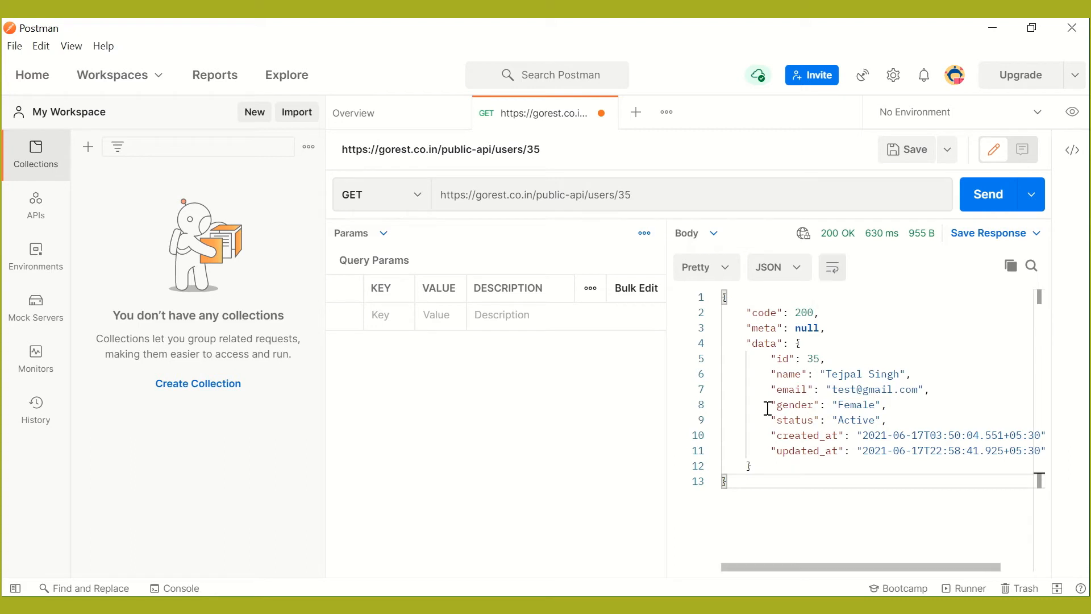
pyautogui.moveTo(774, 567); pyautogui.dragTo(909, 567)
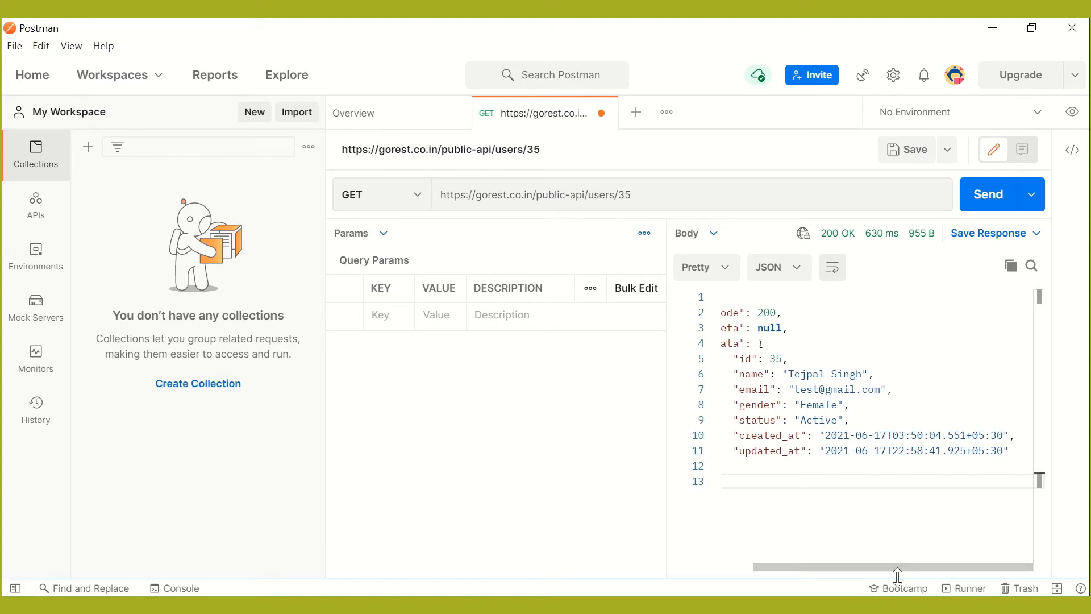
pyautogui.click(834, 270)
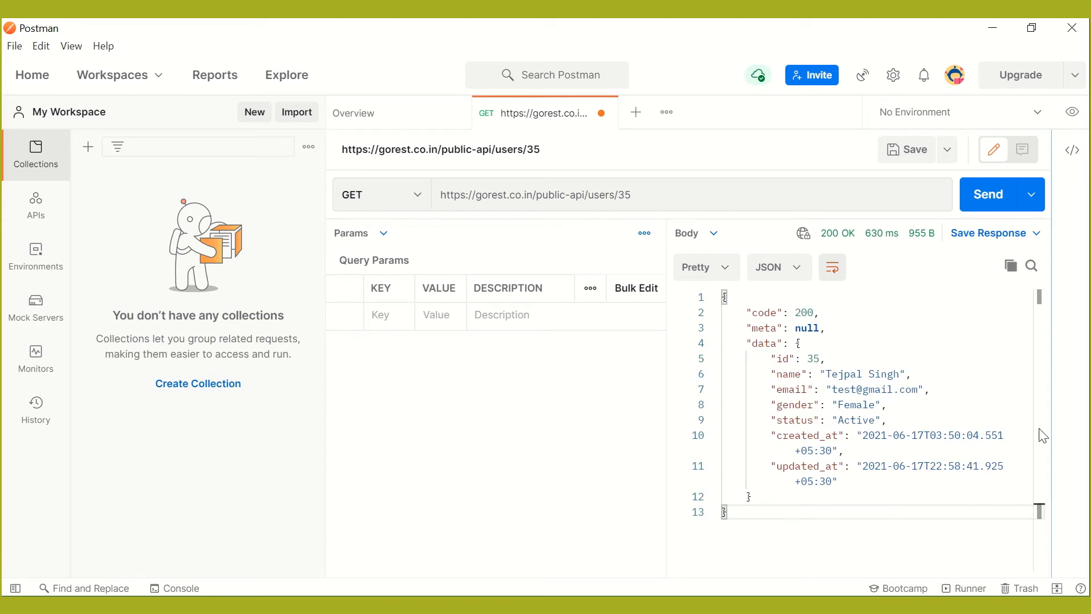
pyautogui.click(1014, 271)
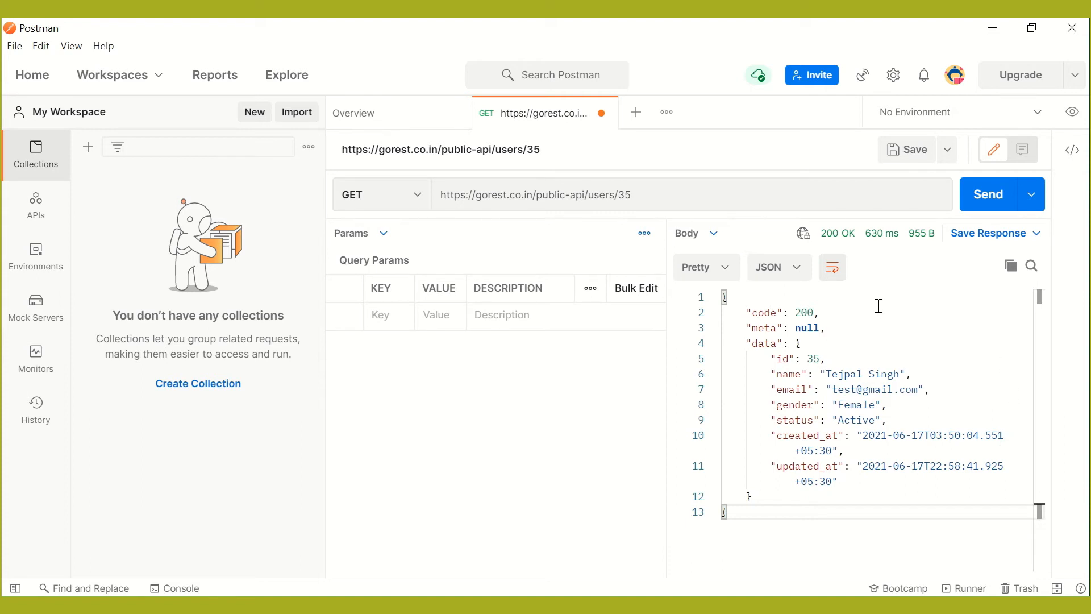
pyautogui.click(1003, 247)
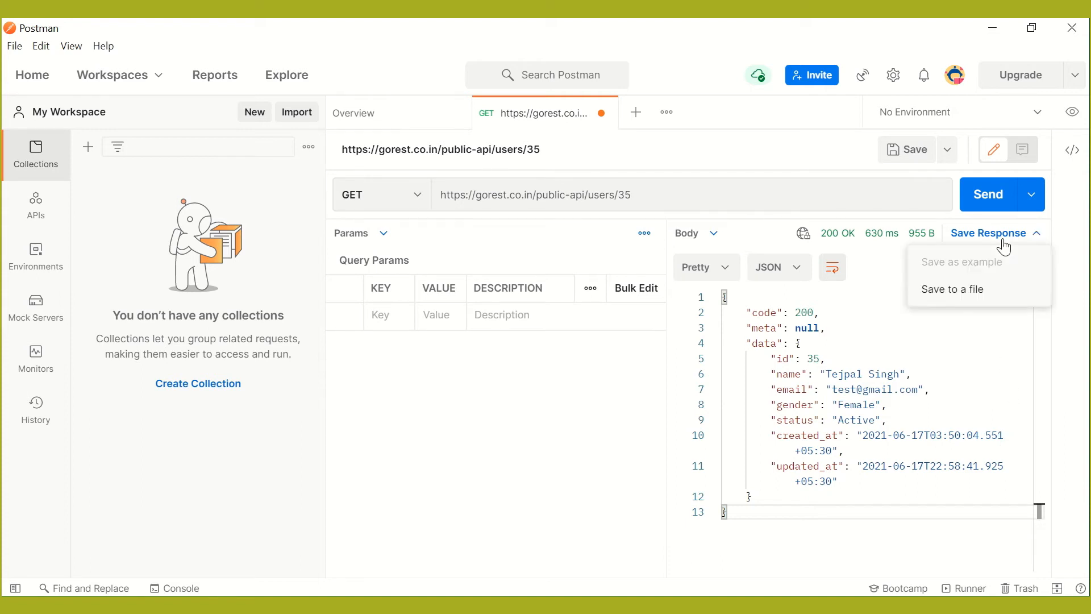
pyautogui.click(972, 290)
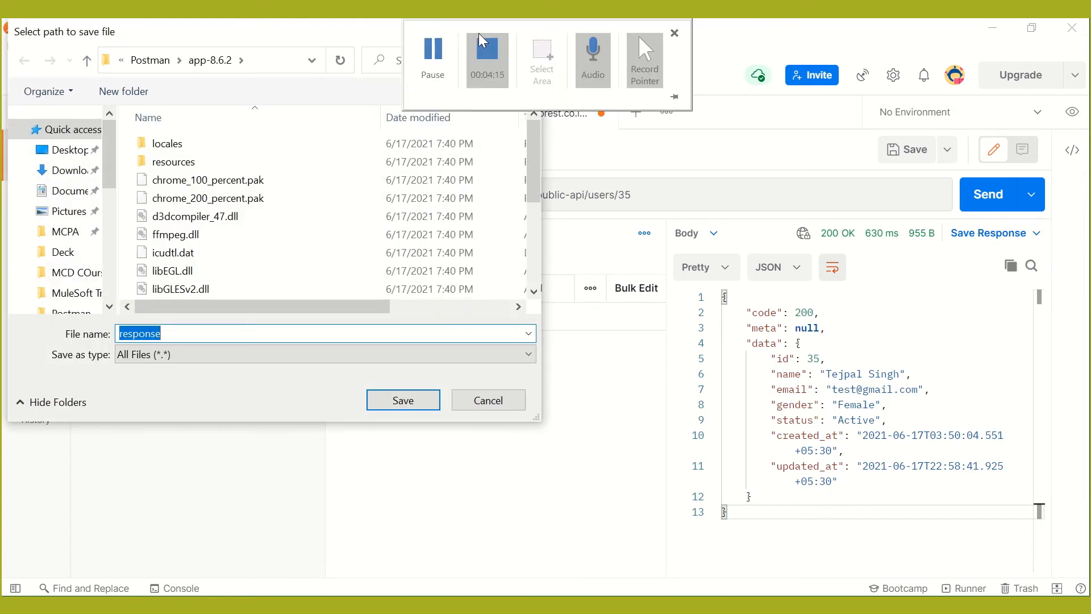
pyautogui.click(484, 401)
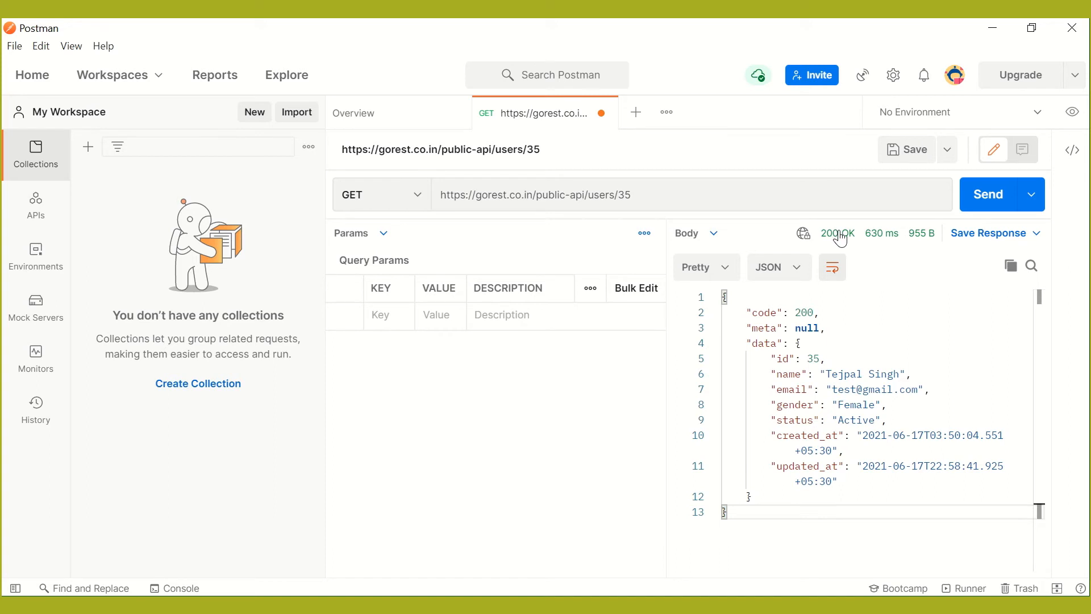
# Inspect the details of the response's status code, time breakdown and size
pyautogui.moveTo(840, 238)
pyautogui.moveTo(881, 239)
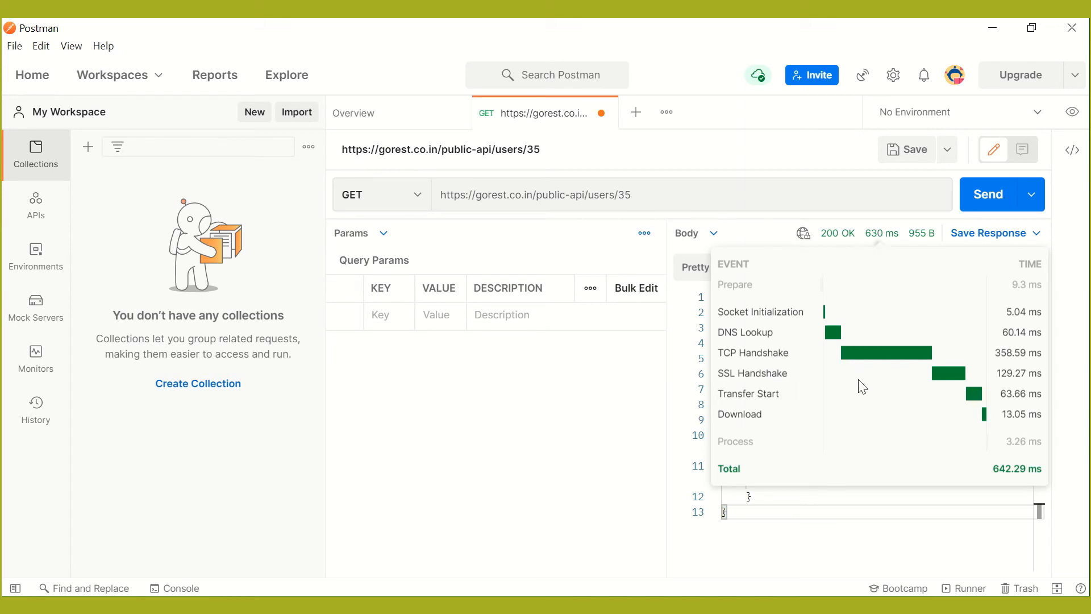
pyautogui.moveTo(925, 238)
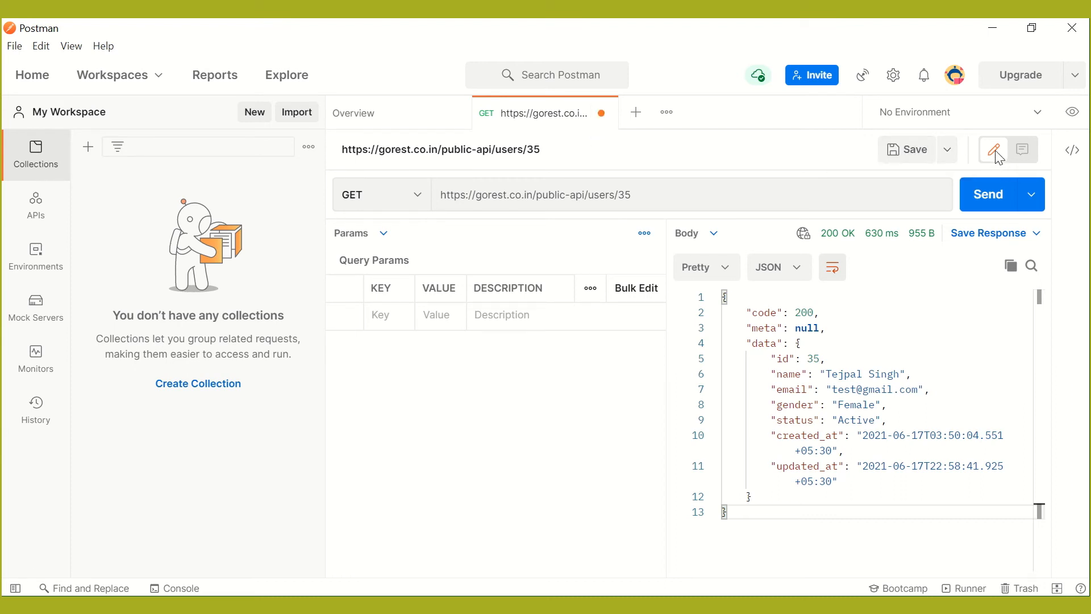
# Start saving the request and name it GET users
pyautogui.click(915, 150)
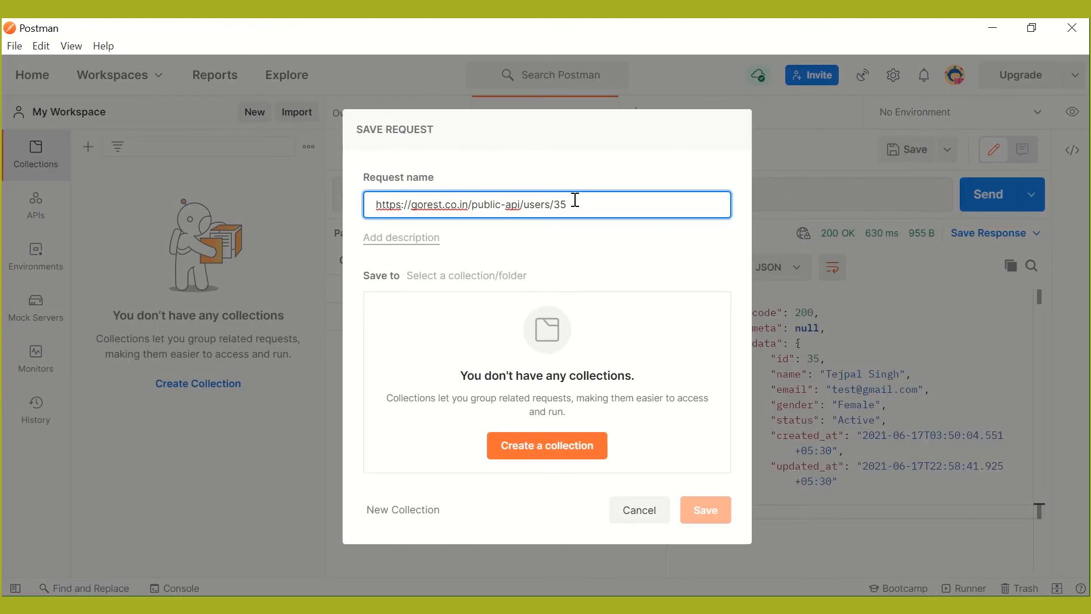
pyautogui.moveTo(567, 204); pyautogui.dragTo(338, 196)
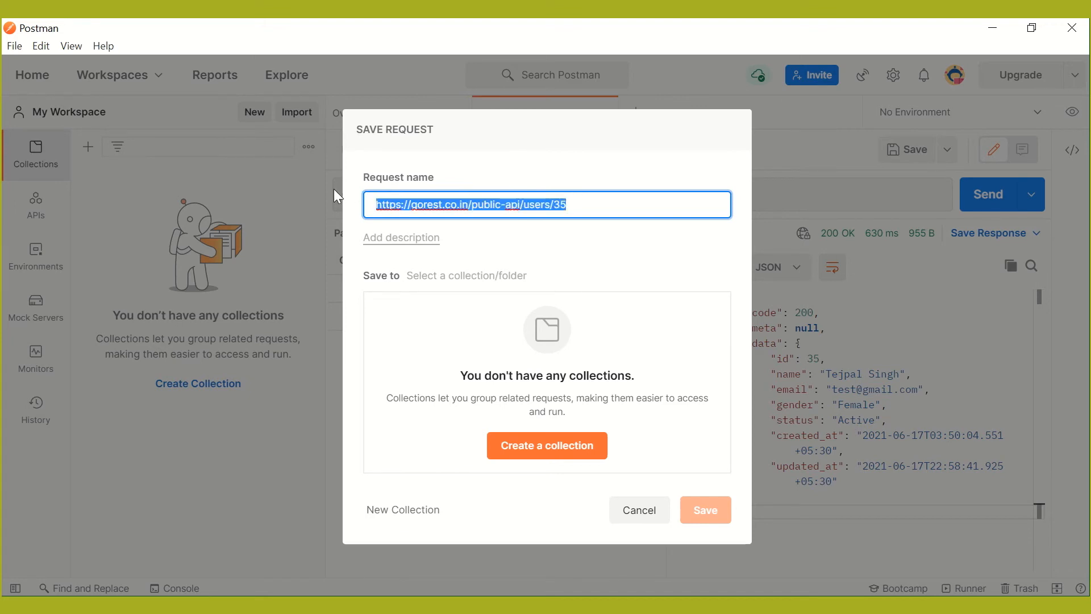
pyautogui.write('GET')
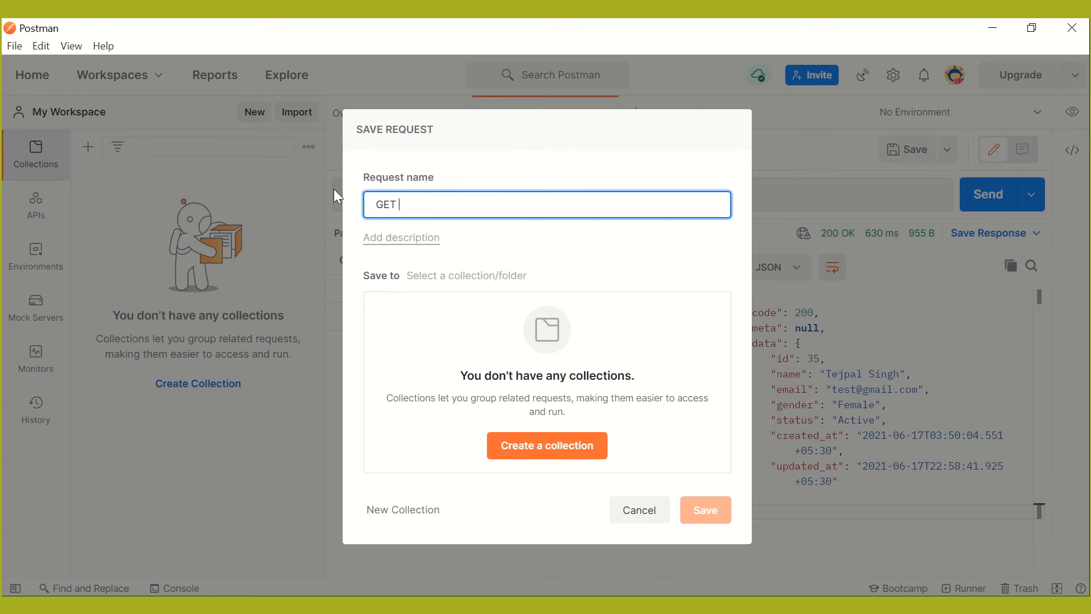
pyautogui.write(' users')
# Create a collection named Collection A and save the request in it
pyautogui.click(546, 455)
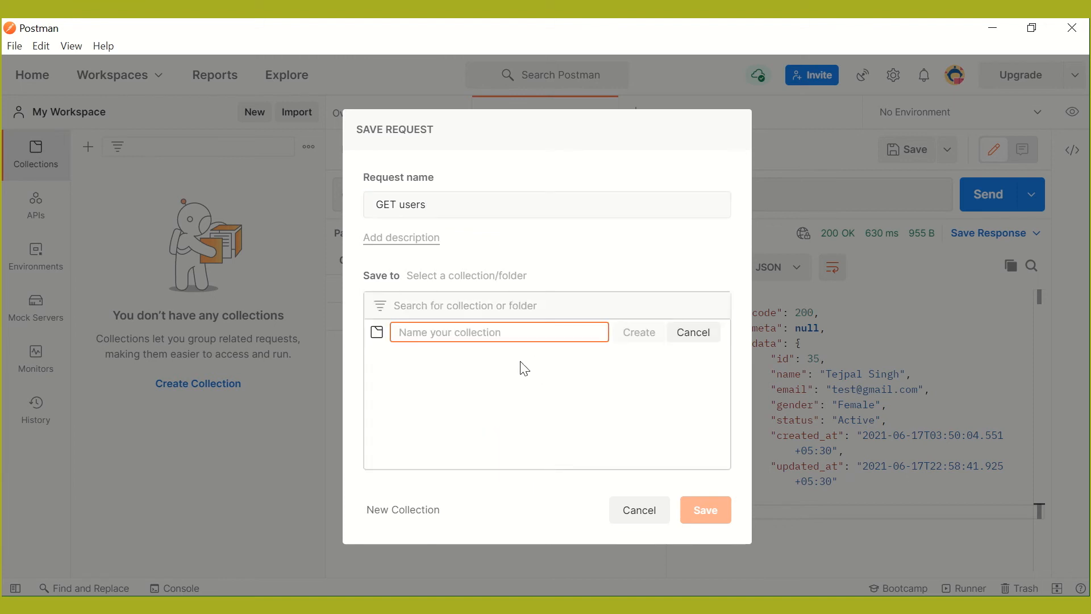
pyautogui.write('COllect')
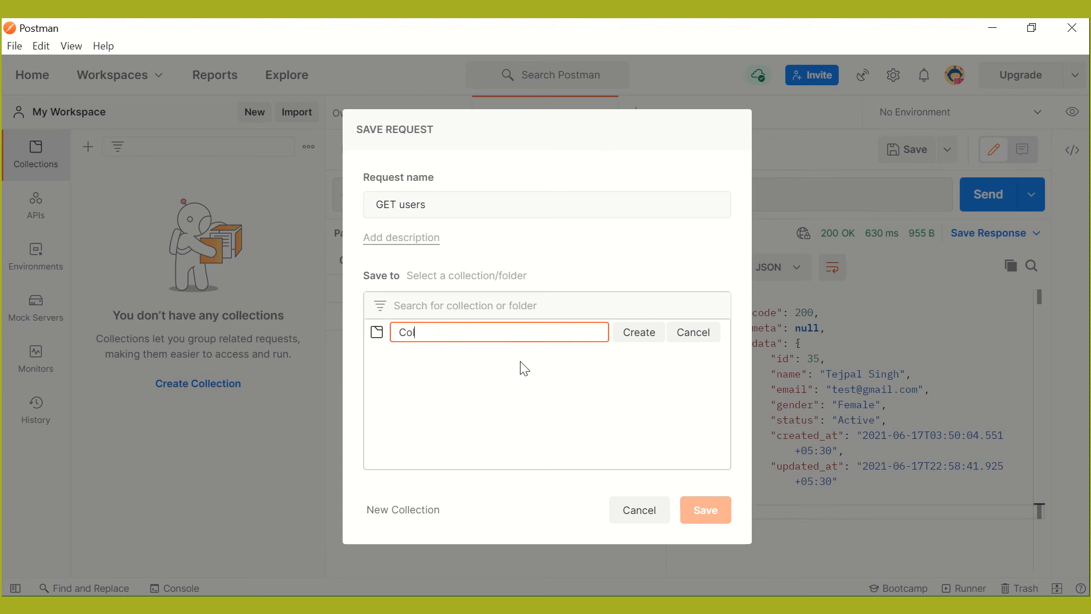
pyautogui.write('lection A')
pyautogui.click(631, 334)
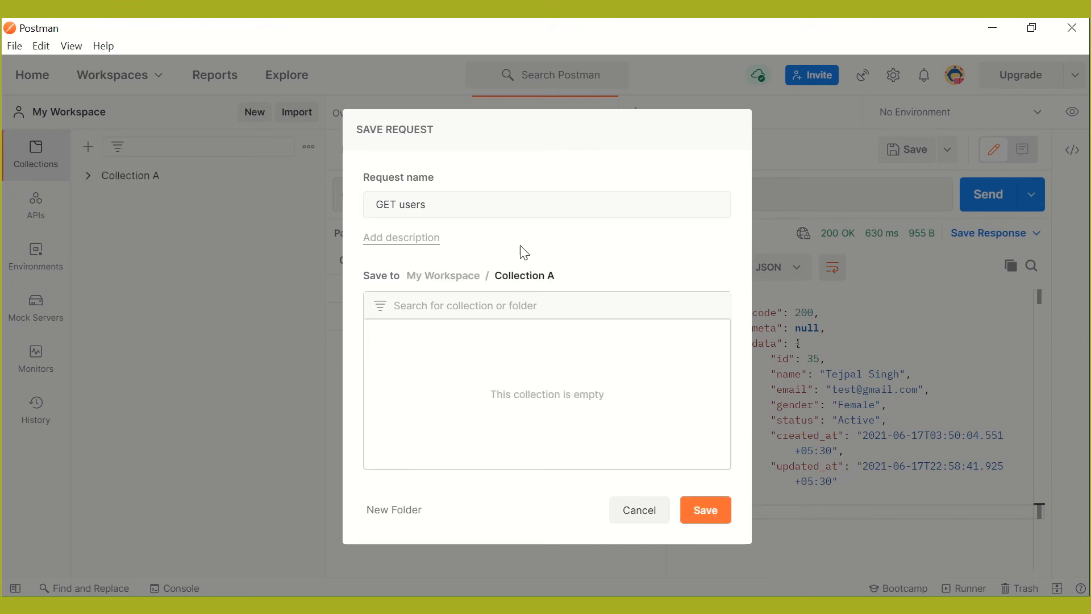
pyautogui.click(706, 511)
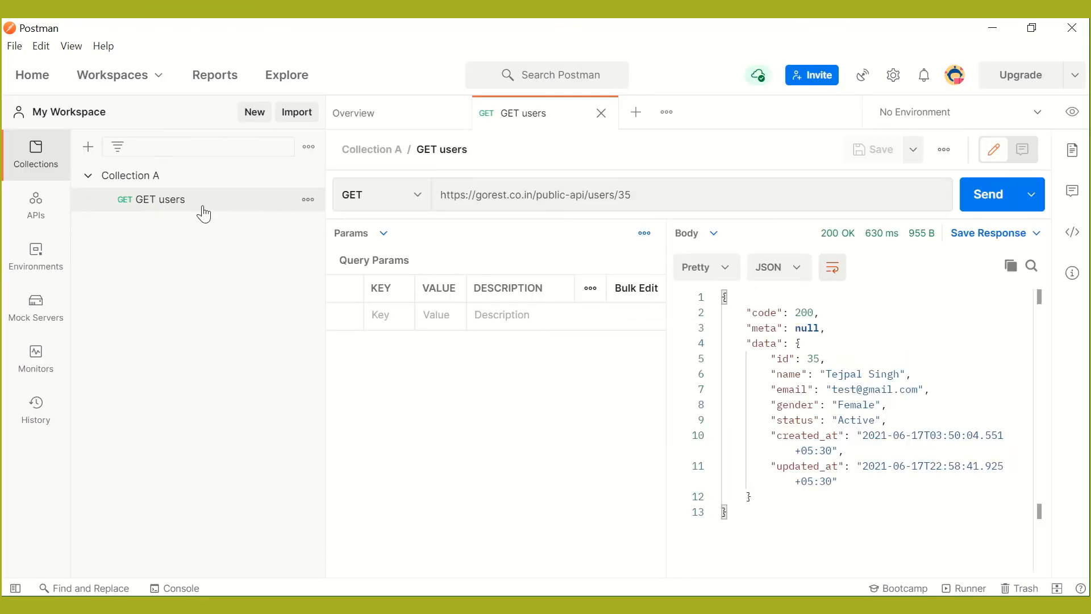
# Rename the saved request in Collection A as GET user
pyautogui.click(308, 201)
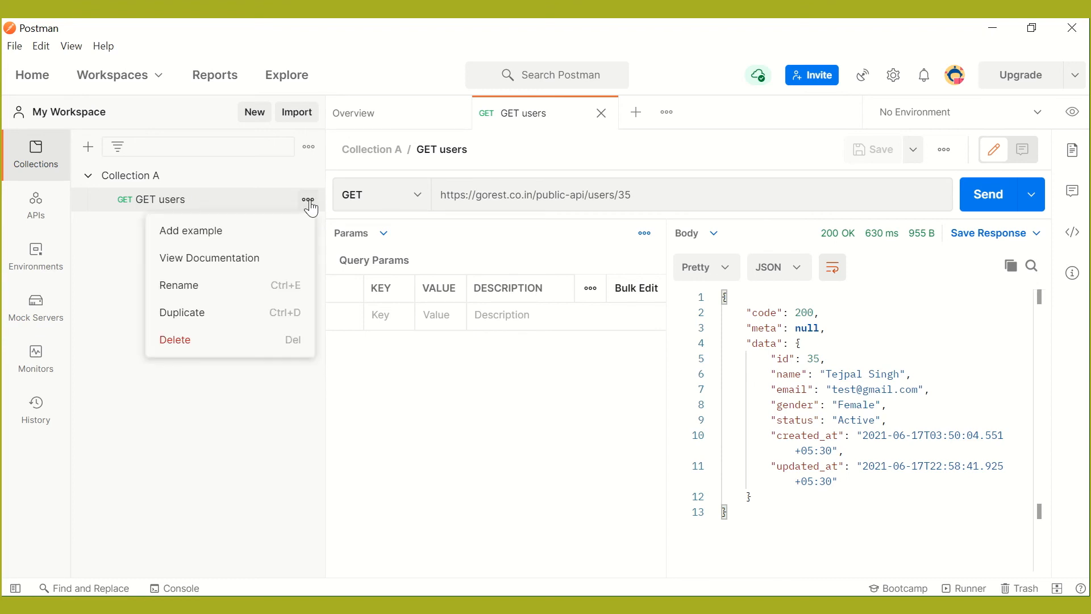
pyautogui.click(236, 291)
pyautogui.click(218, 206)
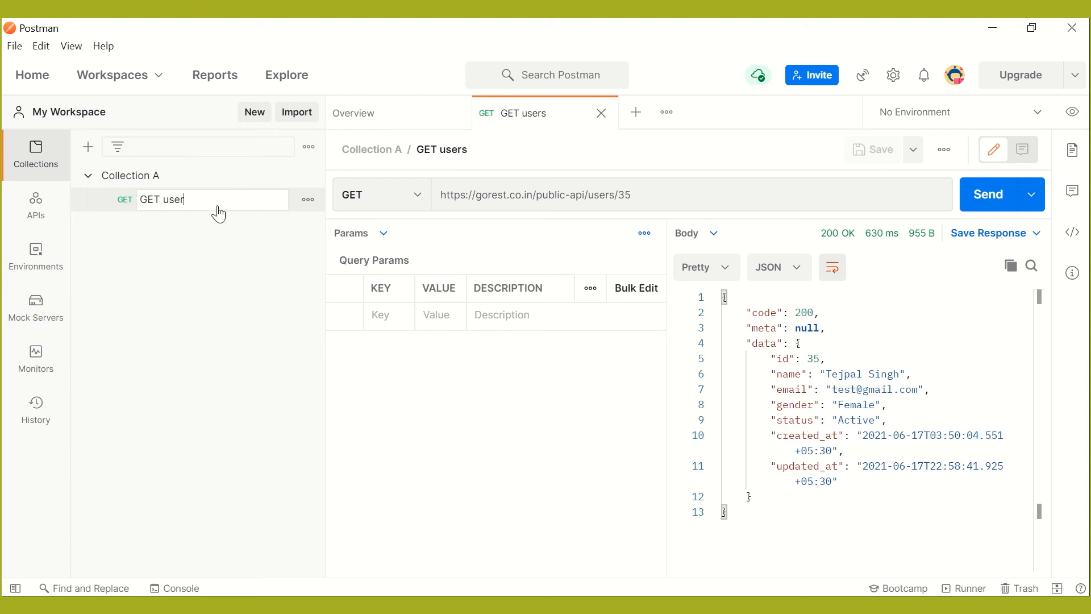
pyautogui.press('Return')
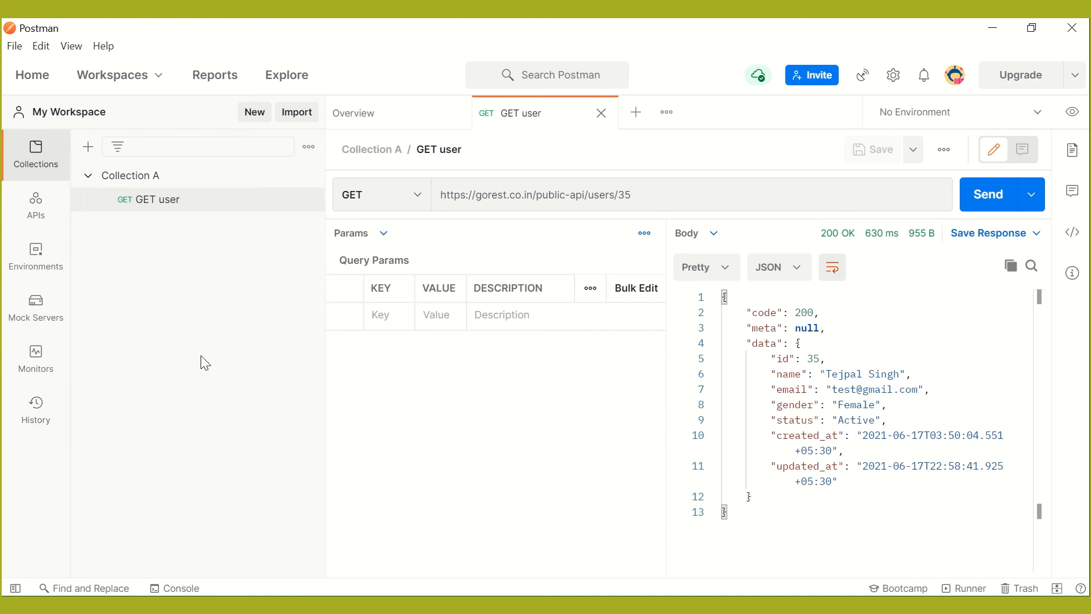
# Show the request history and send the GET user request again
pyautogui.click(35, 414)
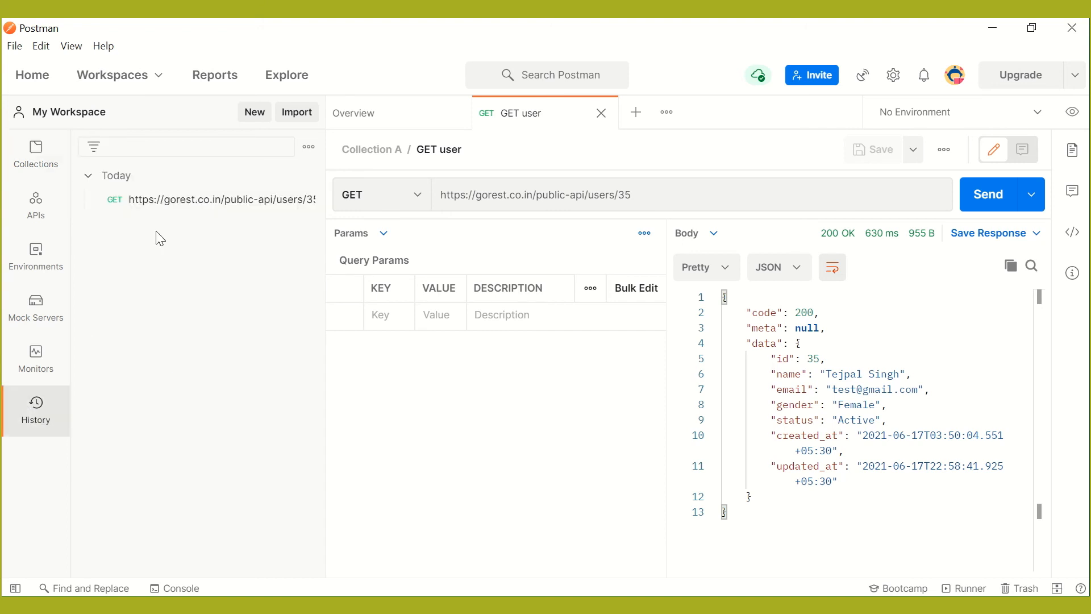
pyautogui.click(999, 203)
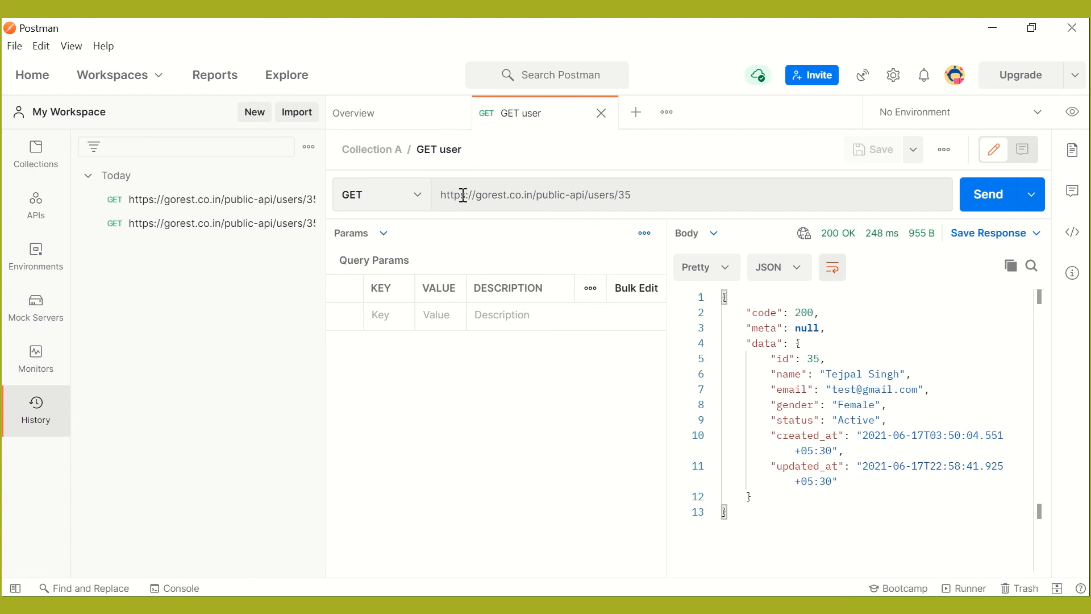
# Look through the available HTTP methods and request sections, and return to the collections list
pyautogui.click(424, 200)
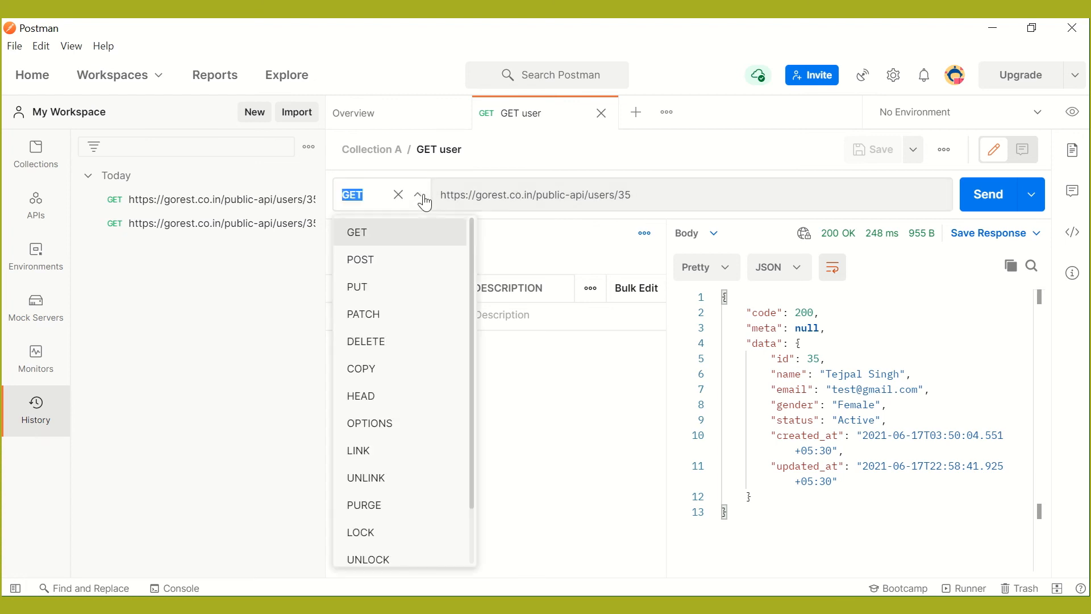
pyautogui.click(587, 254)
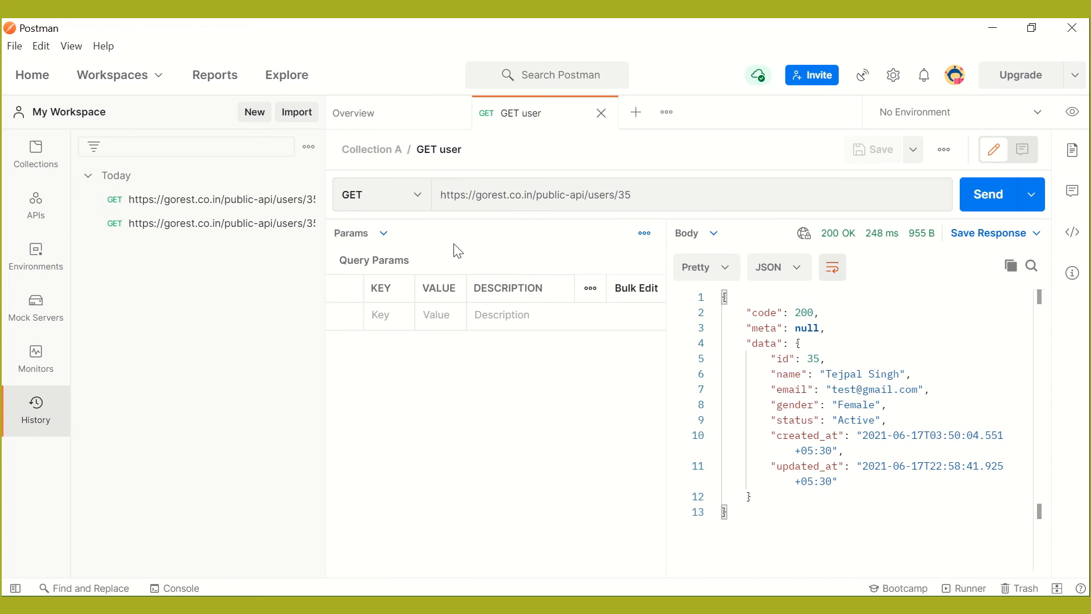
pyautogui.click(385, 234)
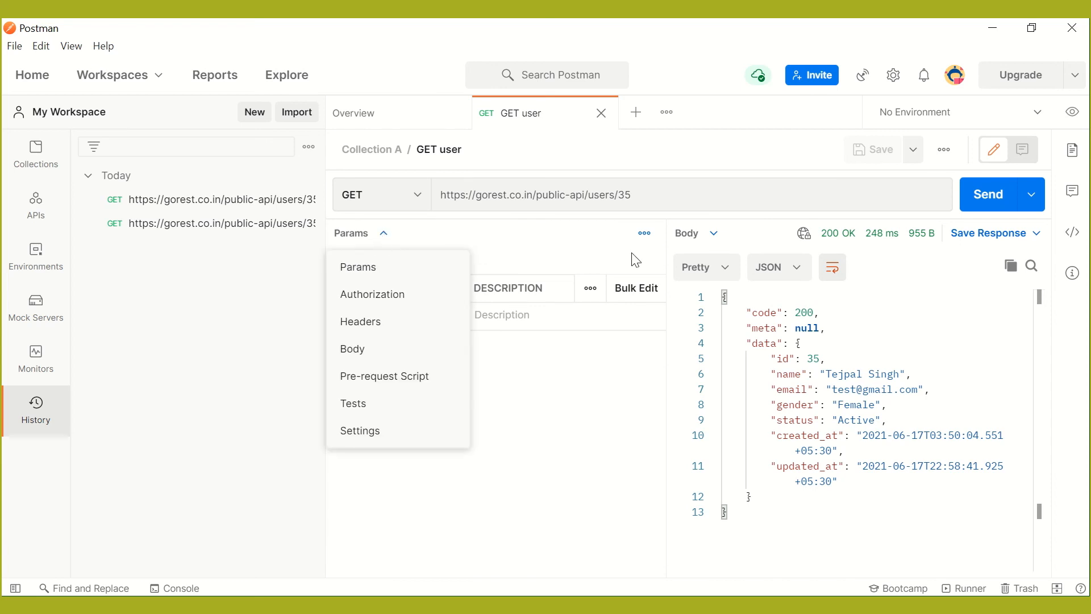
pyautogui.click(546, 247)
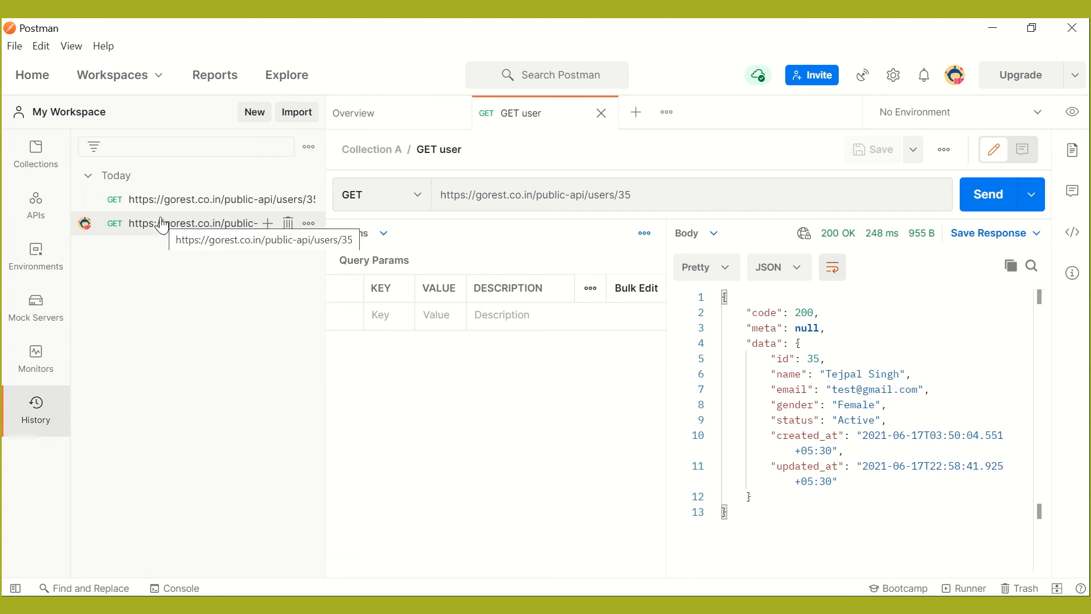
pyautogui.click(36, 166)
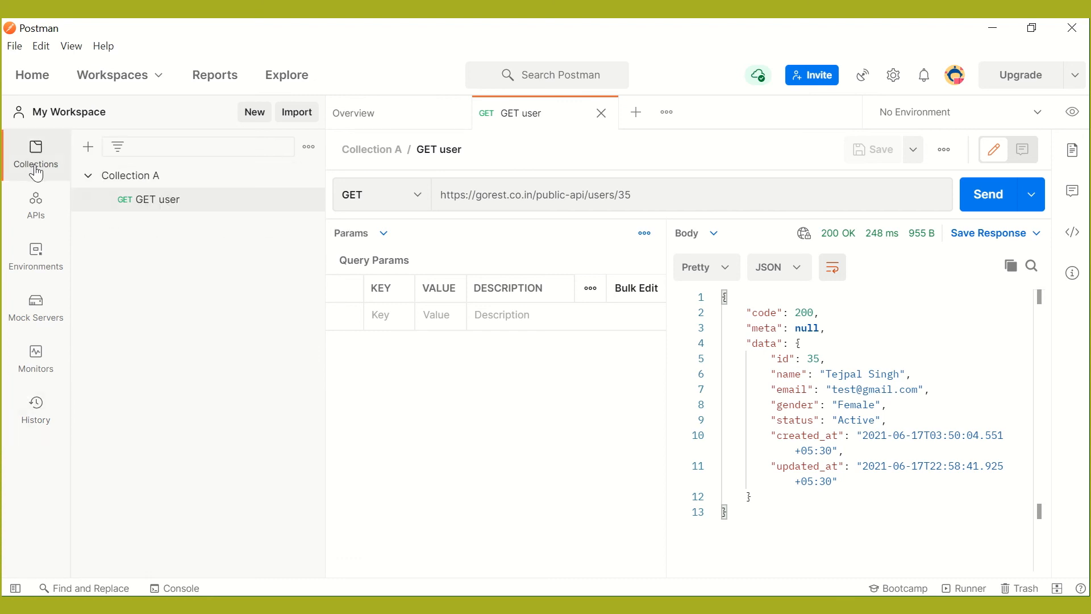